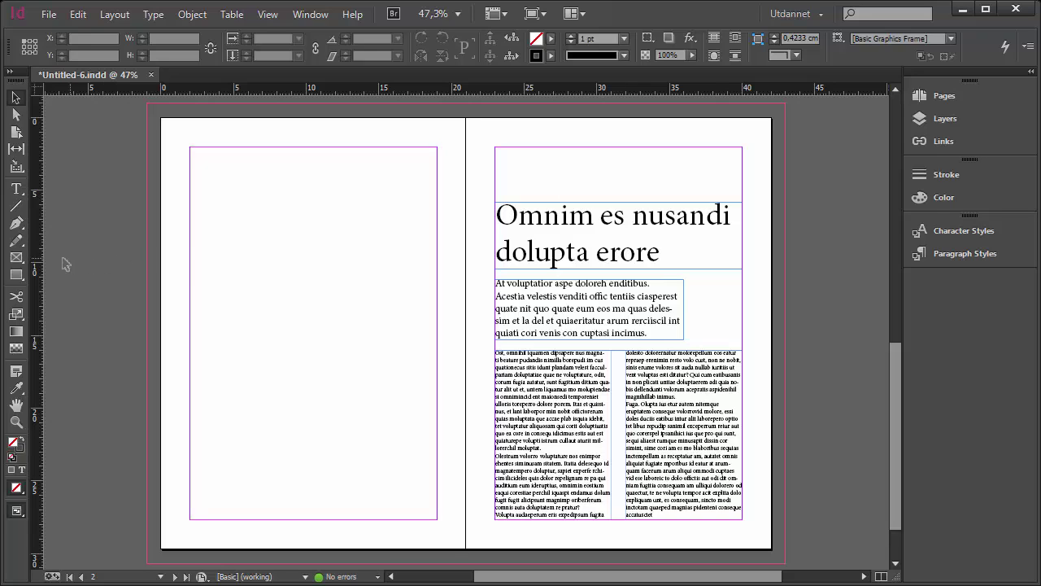
Draw an empty rectangle frame about 19 by 25.7 cm on the left page, from the upper-left margin corner to the spine
{"action": "left_click", "coordinate": [16, 258]}
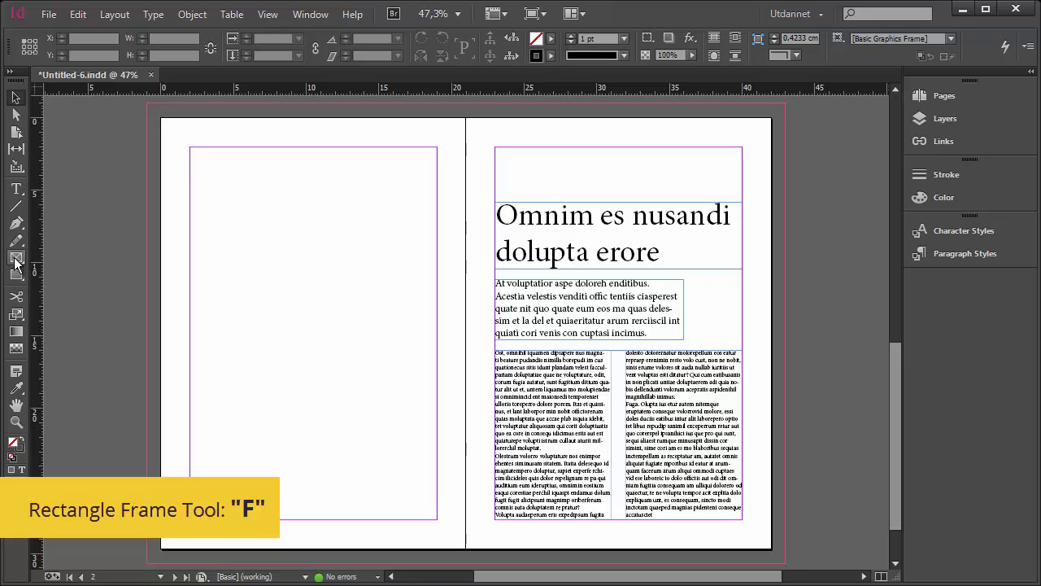
{"action": "left_click", "coordinate": [14, 259]}
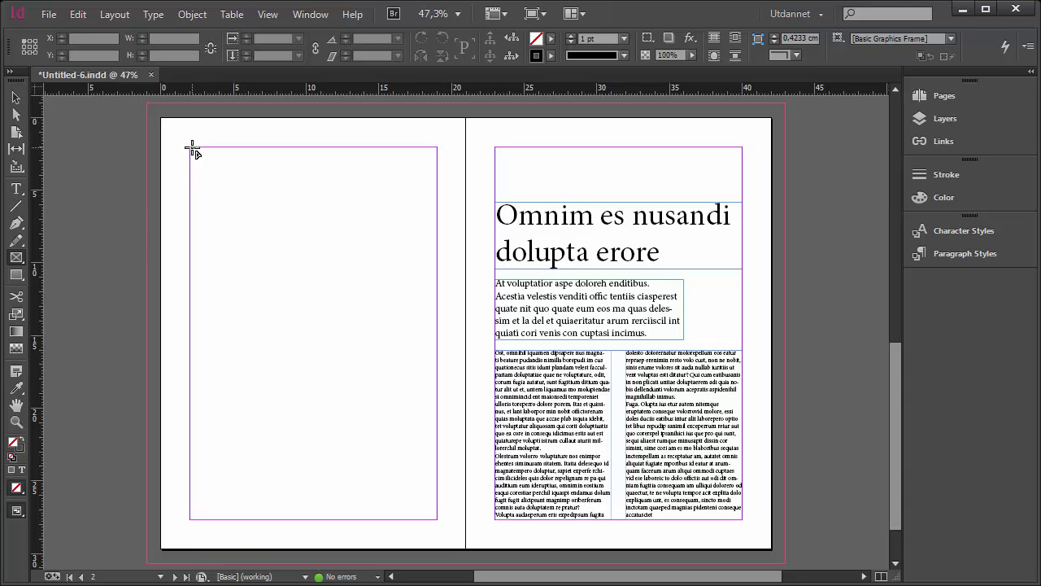
{"action": "left_click_drag", "start_coordinate": [191, 150], "coordinate": [466, 519]}
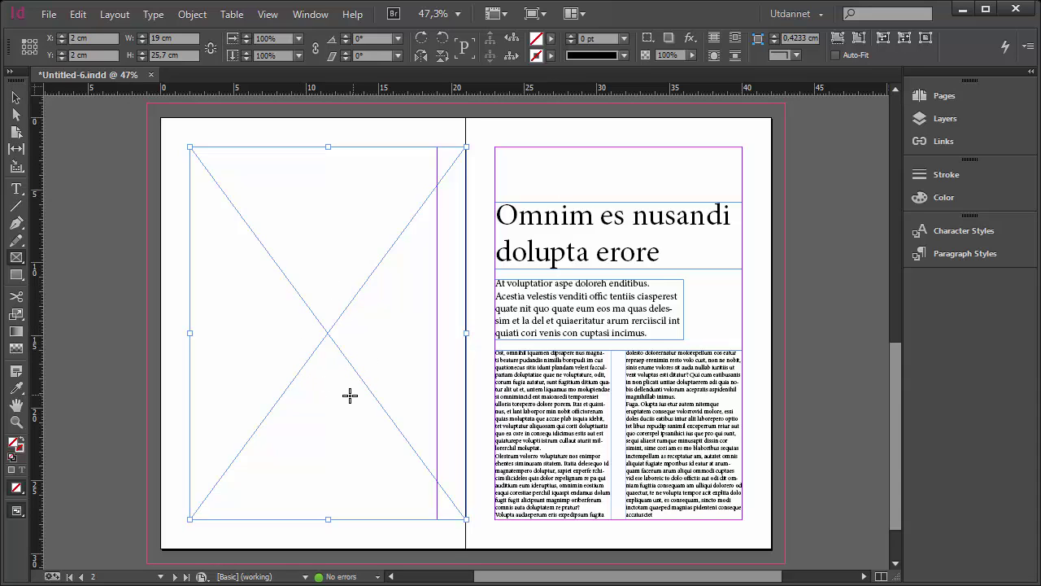
{"action": "left_click", "coordinate": [20, 99]}
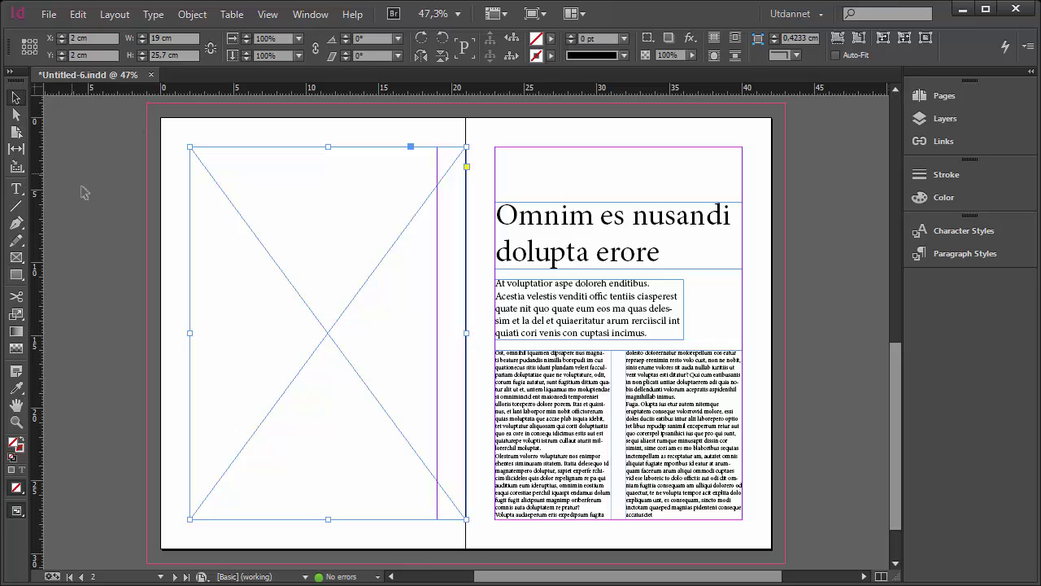
{"action": "left_click", "coordinate": [93, 209]}
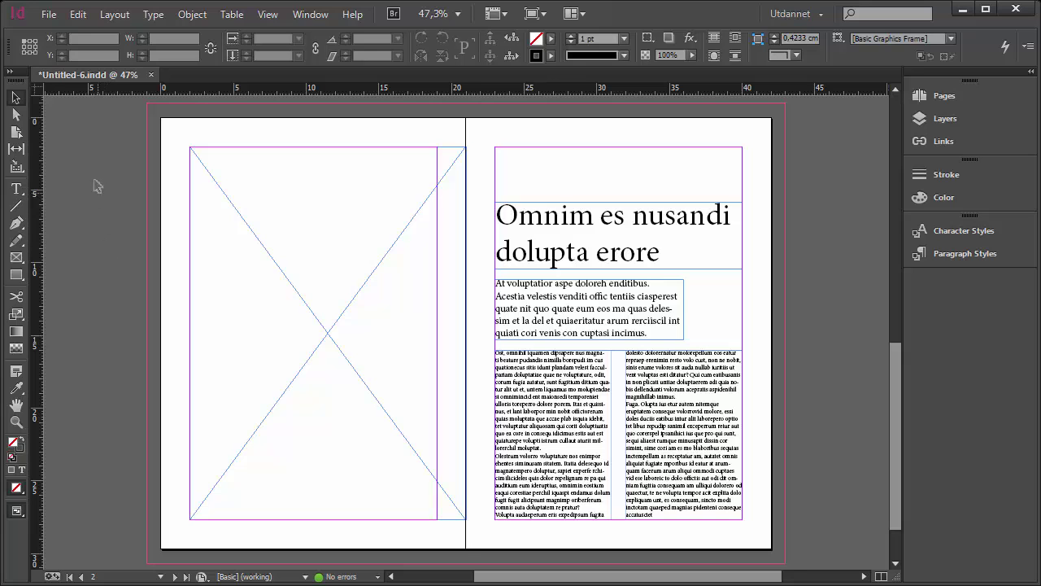
{"action": "left_click", "coordinate": [51, 15]}
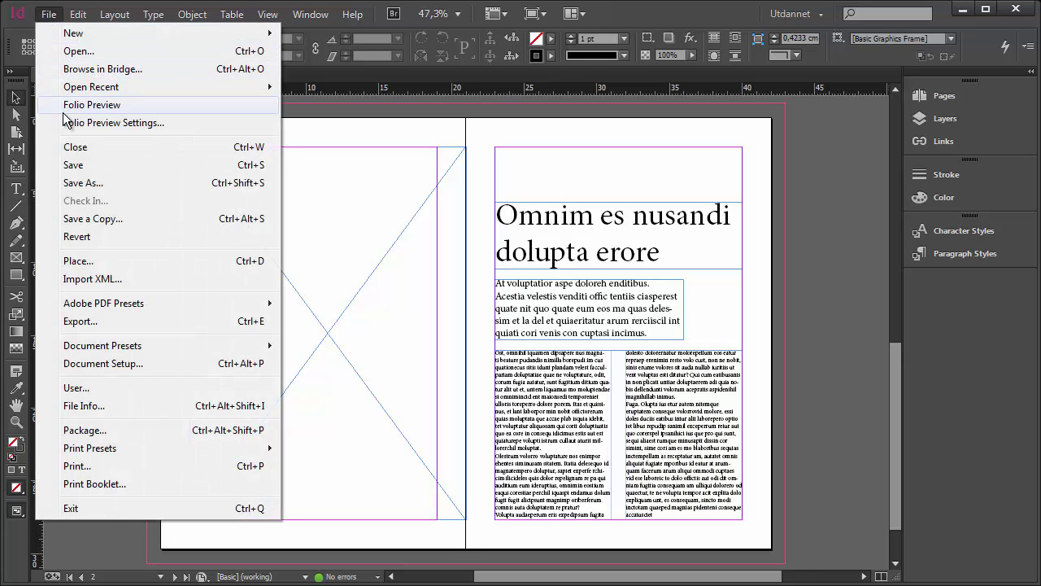
{"action": "left_click", "coordinate": [90, 263]}
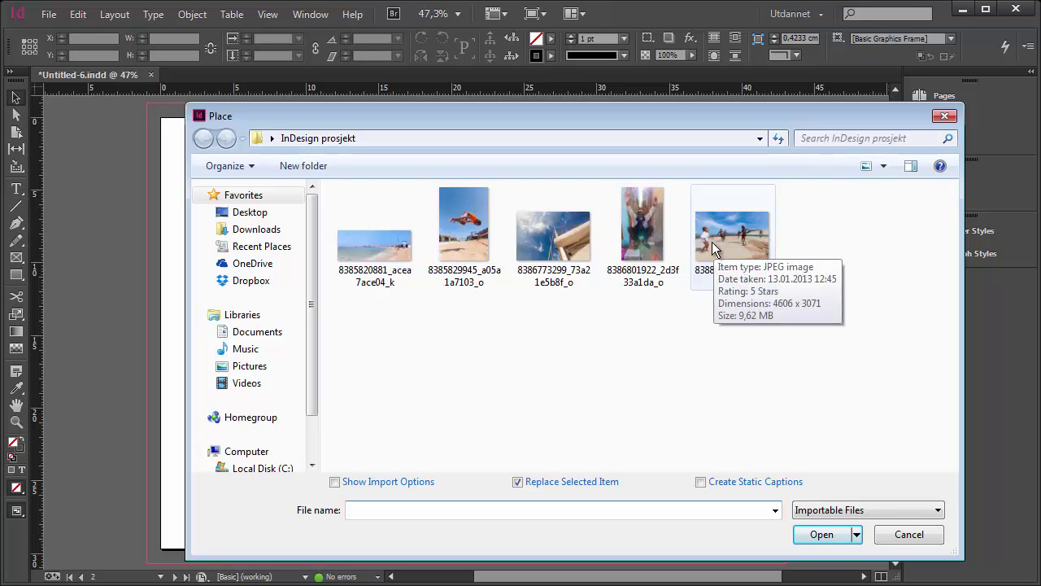
{"action": "left_click", "coordinate": [379, 259]}
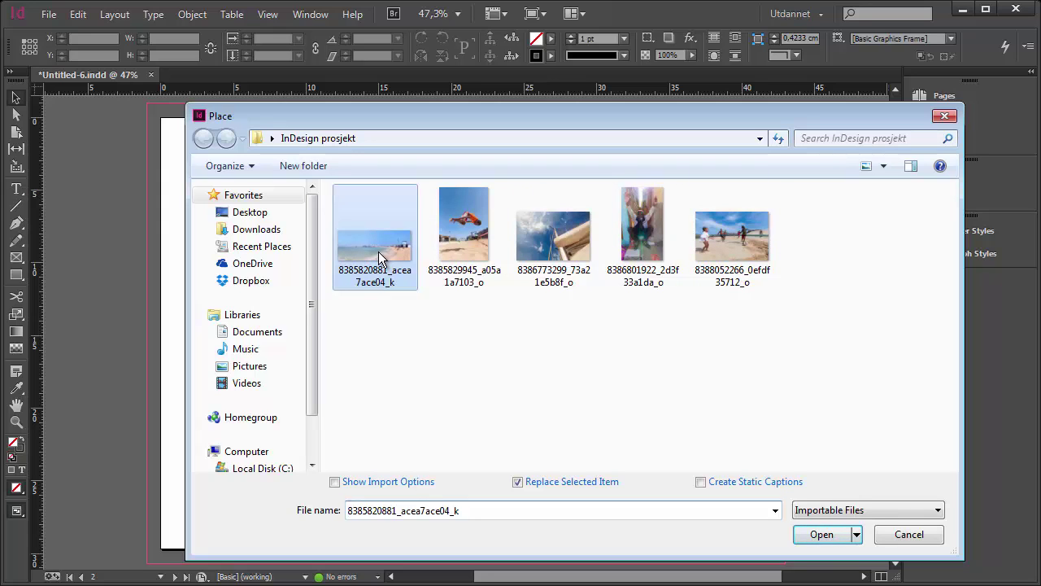
{"action": "left_click", "coordinate": [818, 535]}
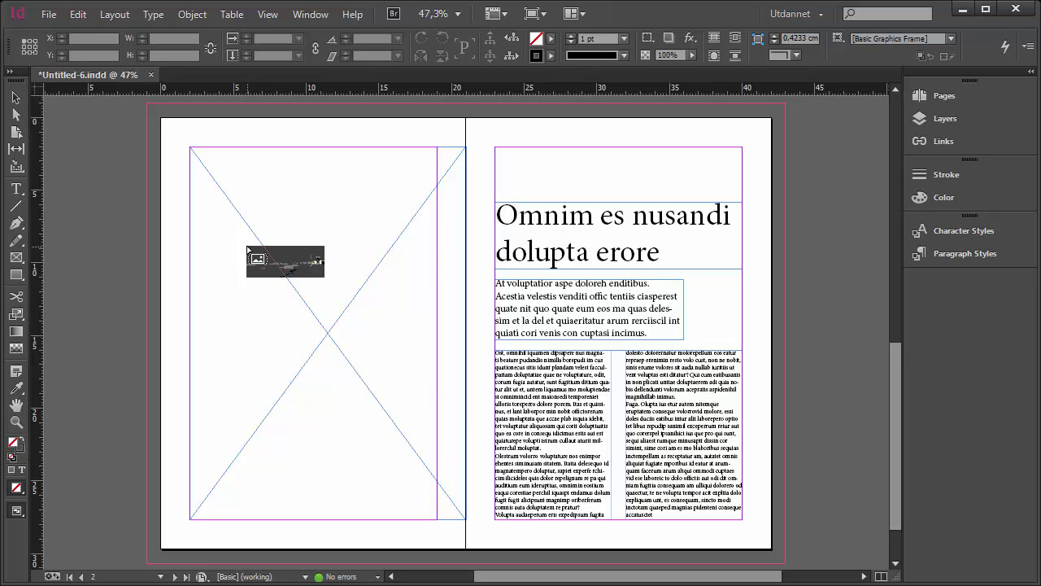
{"action": "left_click", "coordinate": [247, 249]}
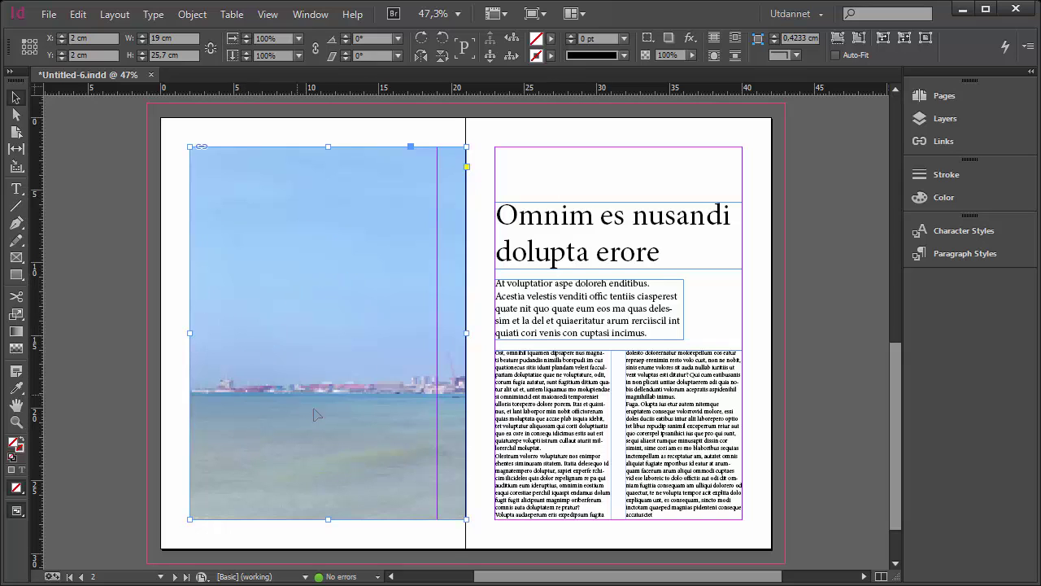
{"action": "key", "text": "alt+Tab"}
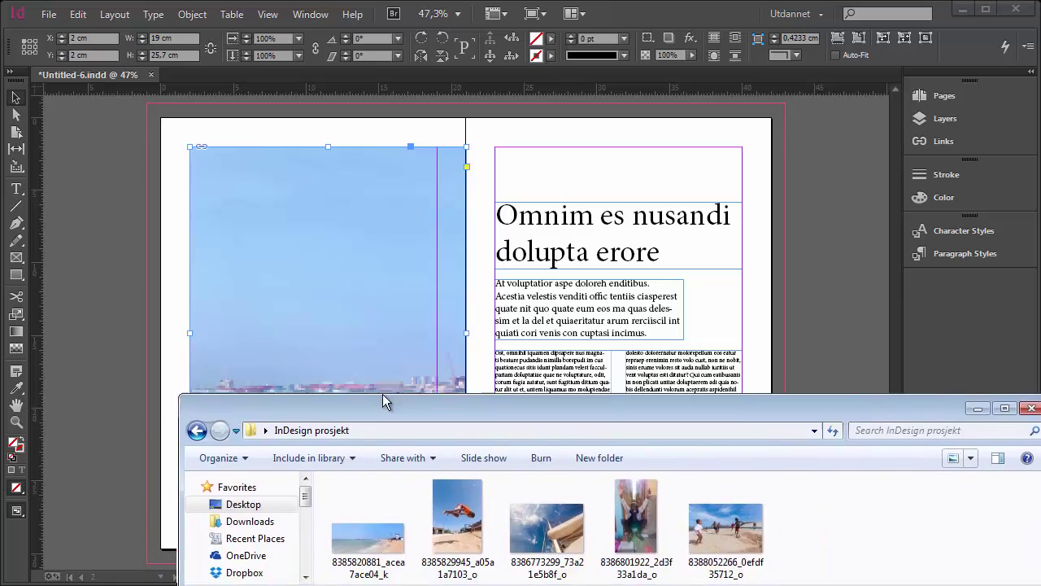
{"action": "left_click_drag", "start_coordinate": [382, 394], "coordinate": [559, 196]}
{"action": "left_click", "coordinate": [548, 346]}
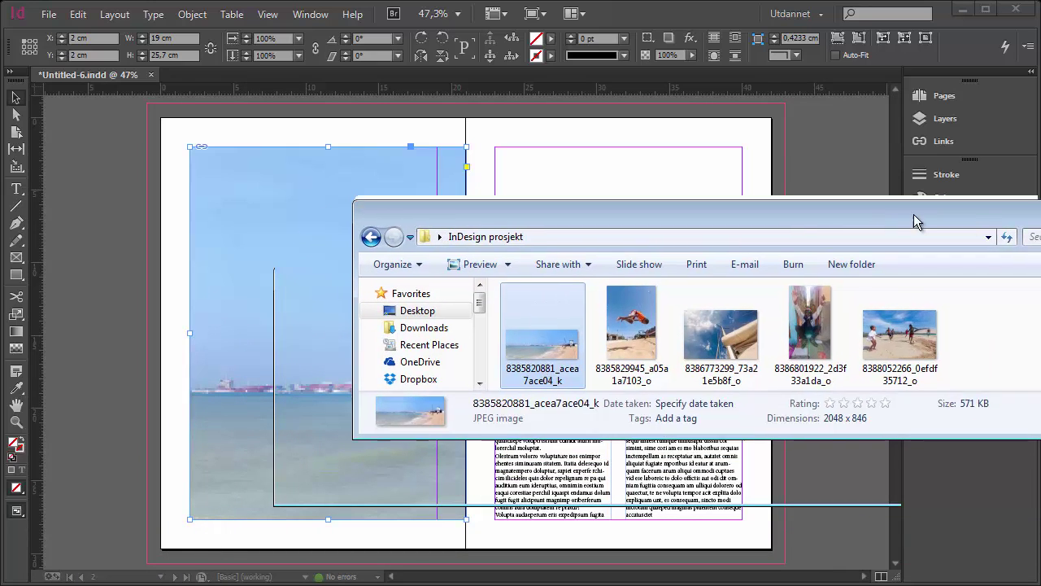
{"action": "left_click_drag", "start_coordinate": [918, 214], "coordinate": [772, 275]}
{"action": "left_click_drag", "start_coordinate": [847, 273], "coordinate": [819, 298]}
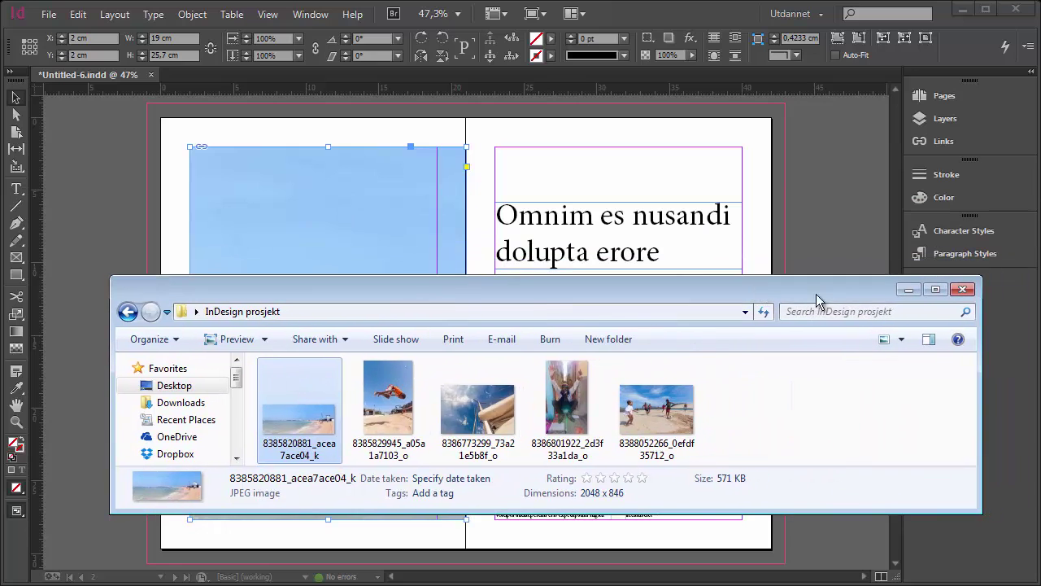
{"action": "left_click", "coordinate": [909, 297]}
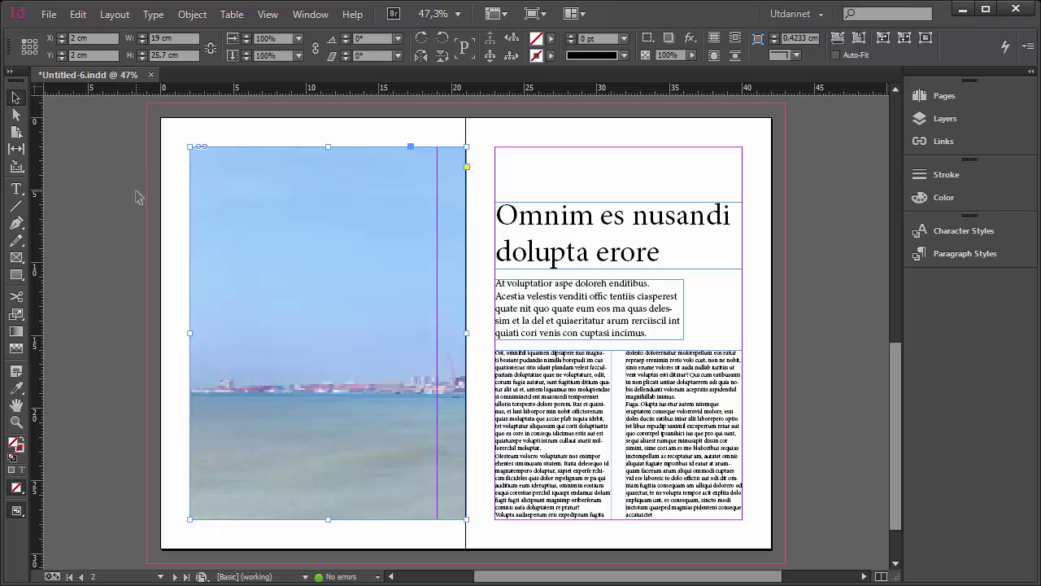
Undo the image placement and try placing the image freehand at about 22.4 by 9.25 cm over the left page's frame
{"action": "key", "text": "ctrl+z"}
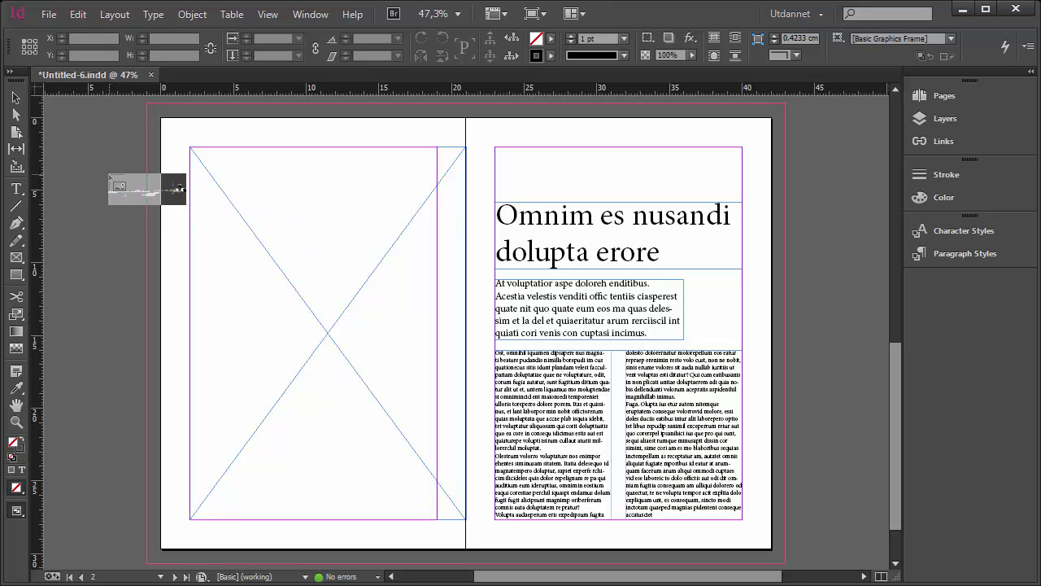
{"action": "left_click_drag", "start_coordinate": [110, 174], "coordinate": [156, 308]}
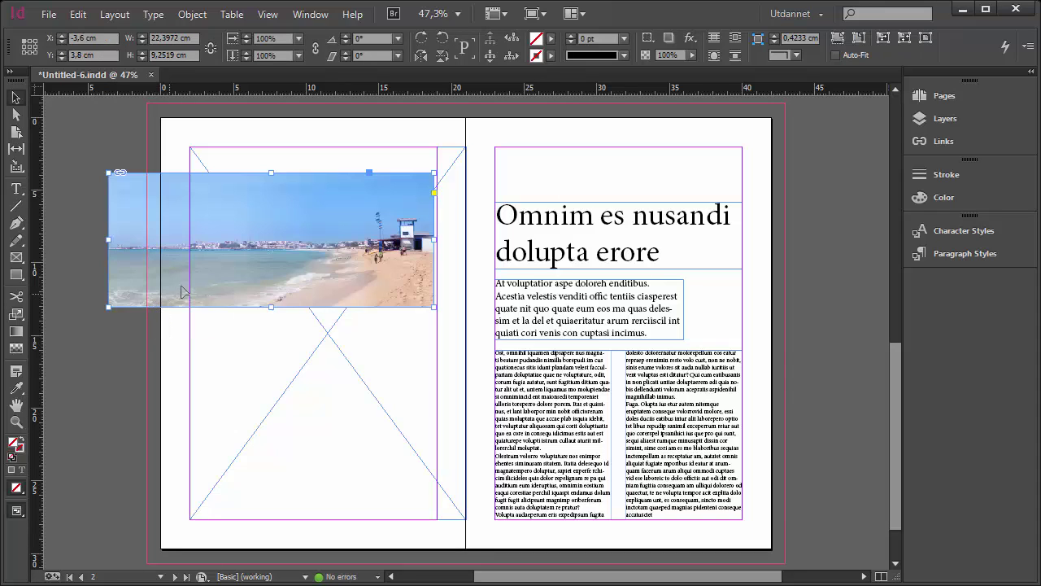
{"action": "left_click_drag", "start_coordinate": [207, 274], "coordinate": [235, 246]}
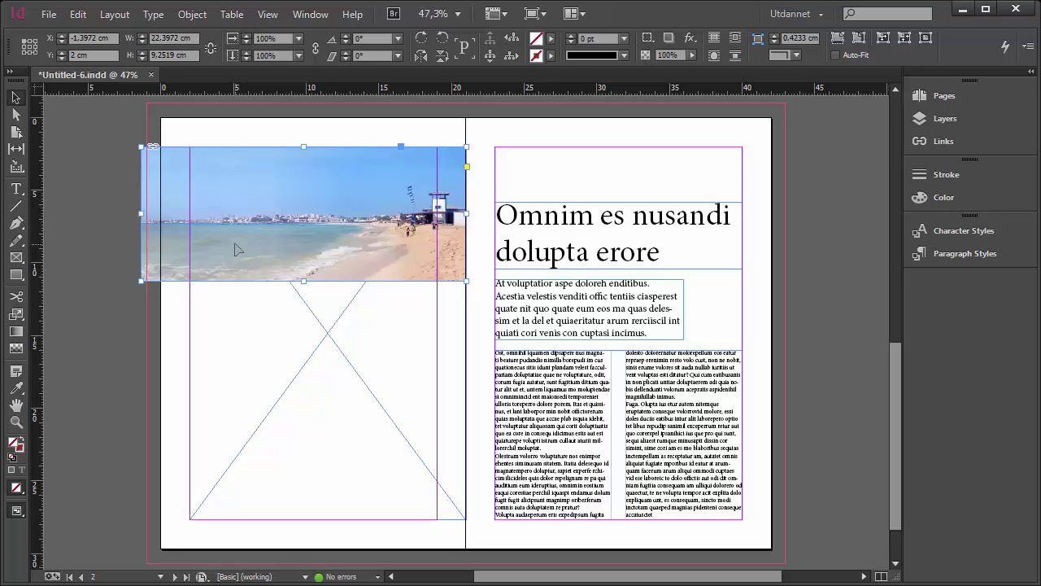
{"action": "key", "text": "ctrl+z"}
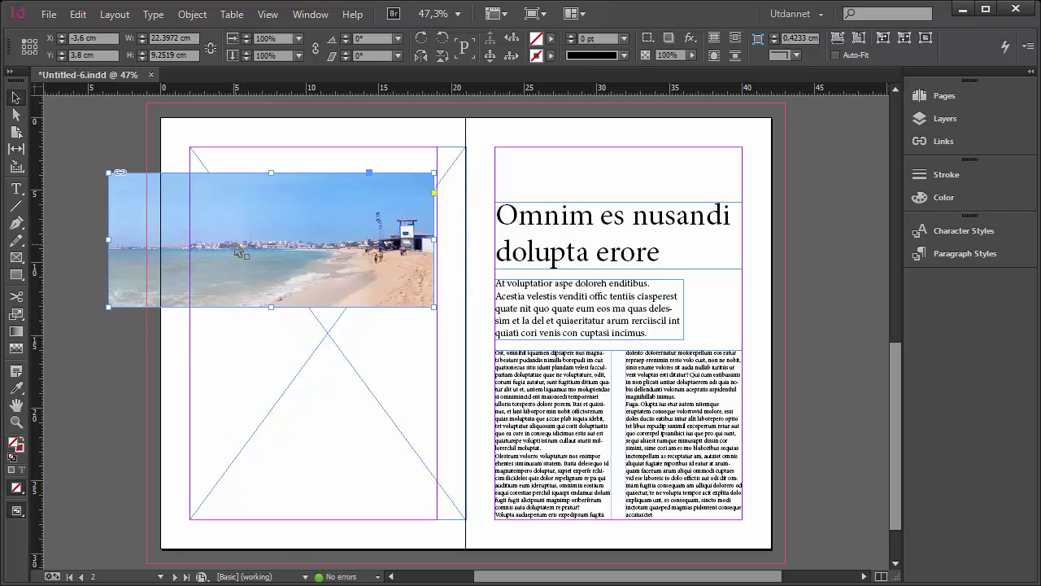
{"action": "key", "text": "ctrl+z"}
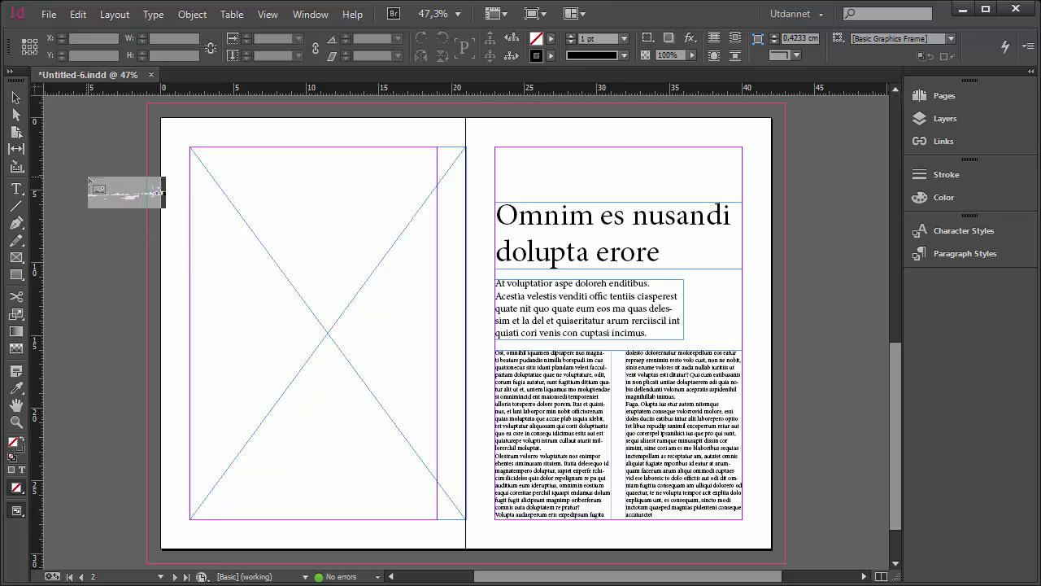
Try placing the loaded image at its full size of about 72.25 by 29.85 cm and moving it to the pages' upper margin
{"action": "left_click", "coordinate": [87, 176]}
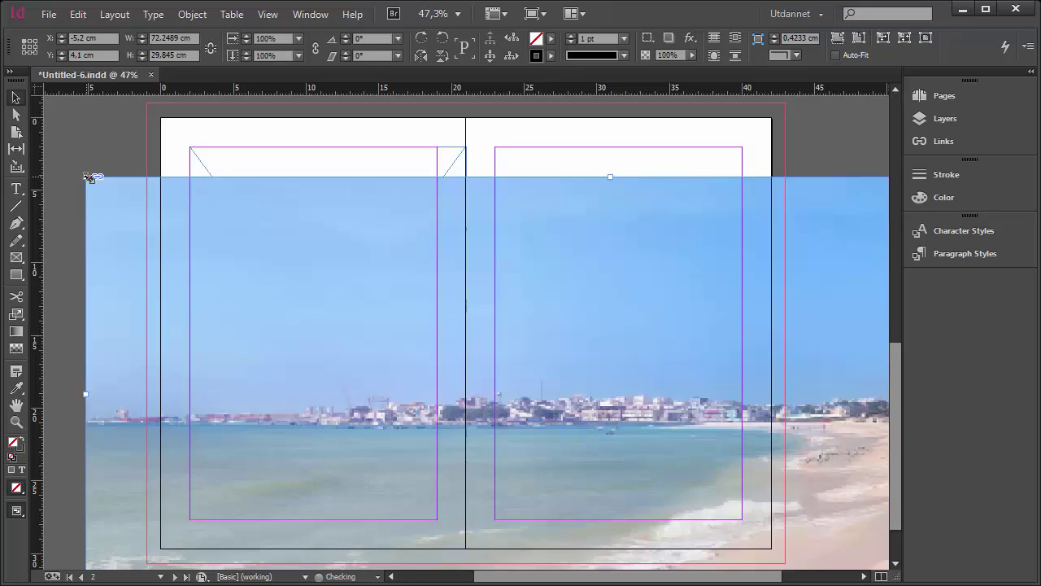
{"action": "mouse_move", "coordinate": [525, 576]}
{"action": "left_mouse_down"}
{"action": "mouse_move", "coordinate": [602, 577]}
{"action": "mouse_move", "coordinate": [506, 577]}
{"action": "mouse_move", "coordinate": [541, 577]}
{"action": "left_mouse_up"}
{"action": "mouse_move", "coordinate": [896, 392]}
{"action": "left_mouse_down"}
{"action": "mouse_move", "coordinate": [898, 419]}
{"action": "mouse_move", "coordinate": [897, 395]}
{"action": "left_mouse_up"}
{"action": "left_click_drag", "start_coordinate": [407, 387], "coordinate": [316, 354]}
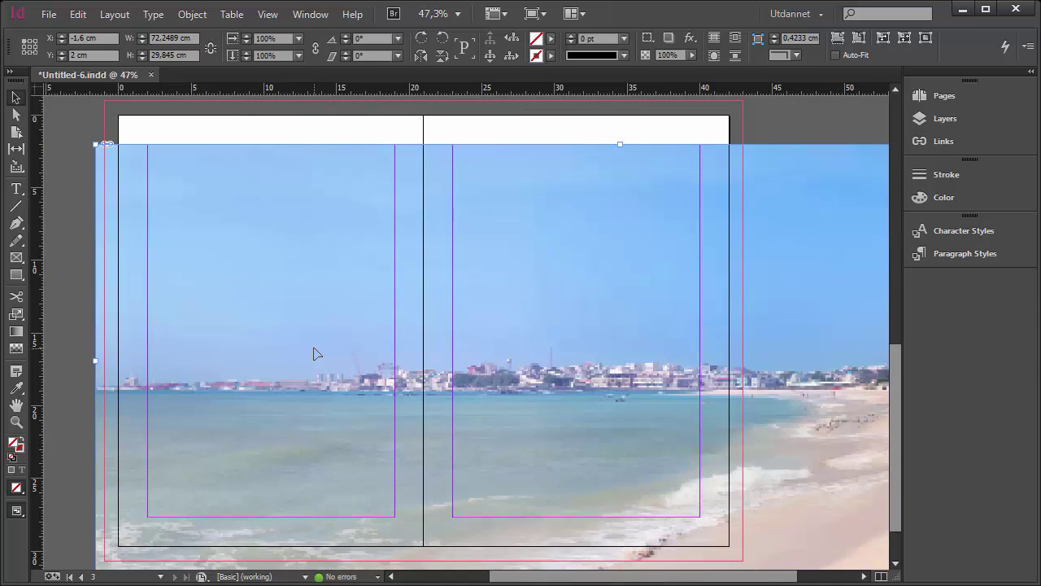
{"action": "key", "text": "Delete"}
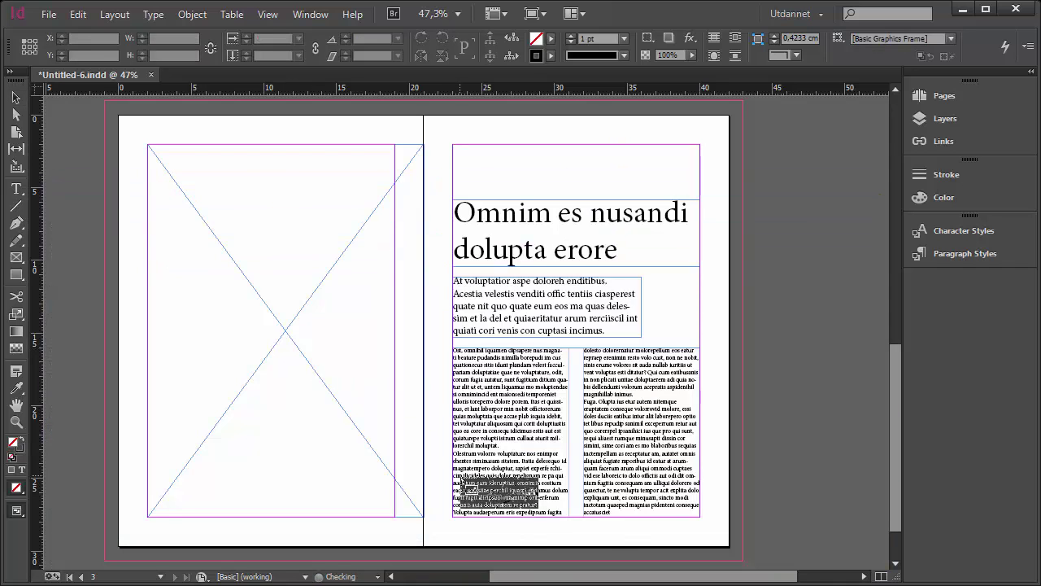
Place the loaded image into the empty frame on the left page and switch to the Selection tool
{"action": "left_click_drag", "start_coordinate": [545, 577], "coordinate": [494, 577]}
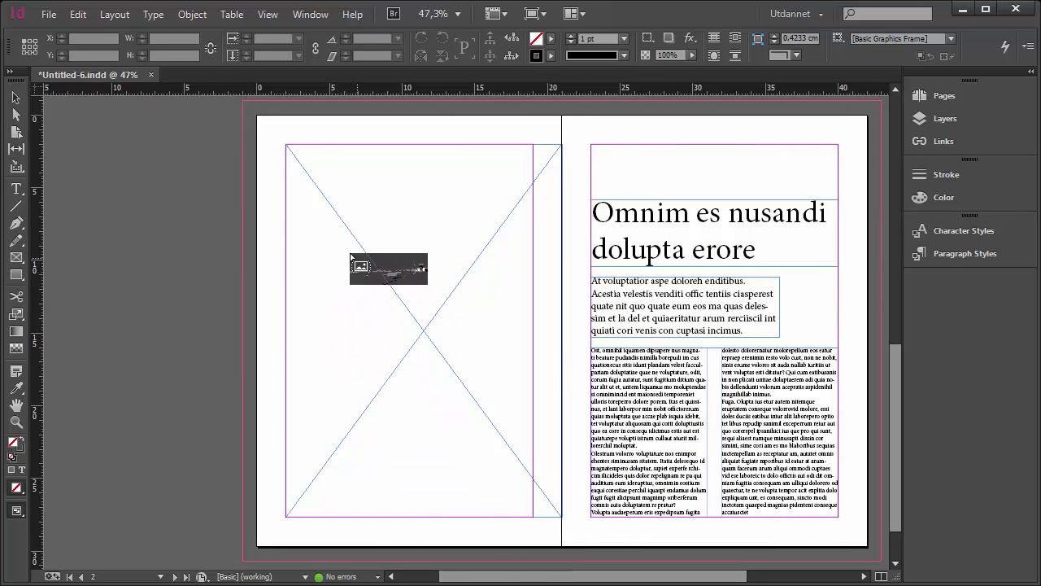
{"action": "left_click_drag", "start_coordinate": [351, 253], "coordinate": [352, 258]}
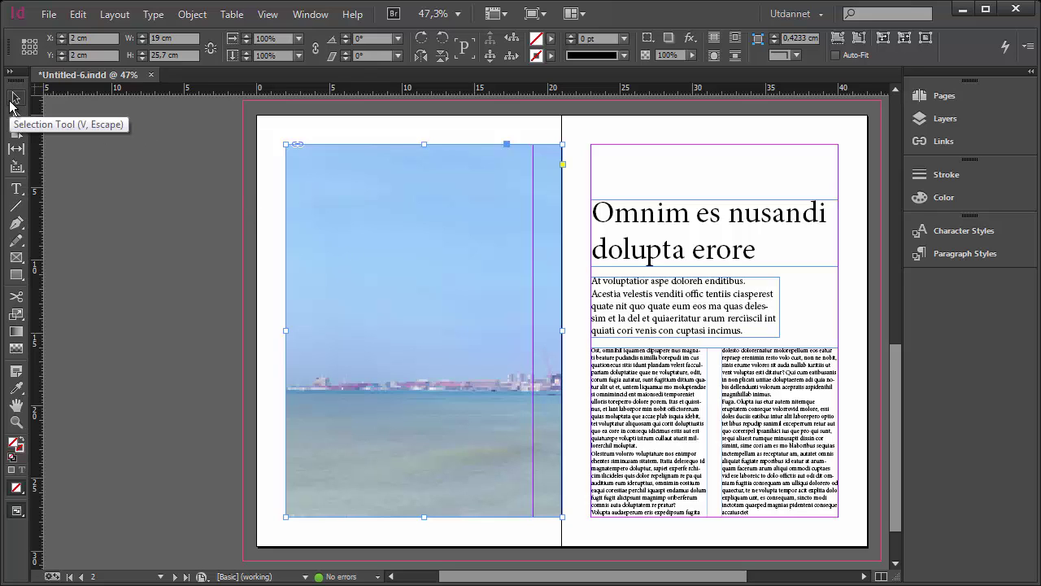
{"action": "left_click", "coordinate": [12, 100]}
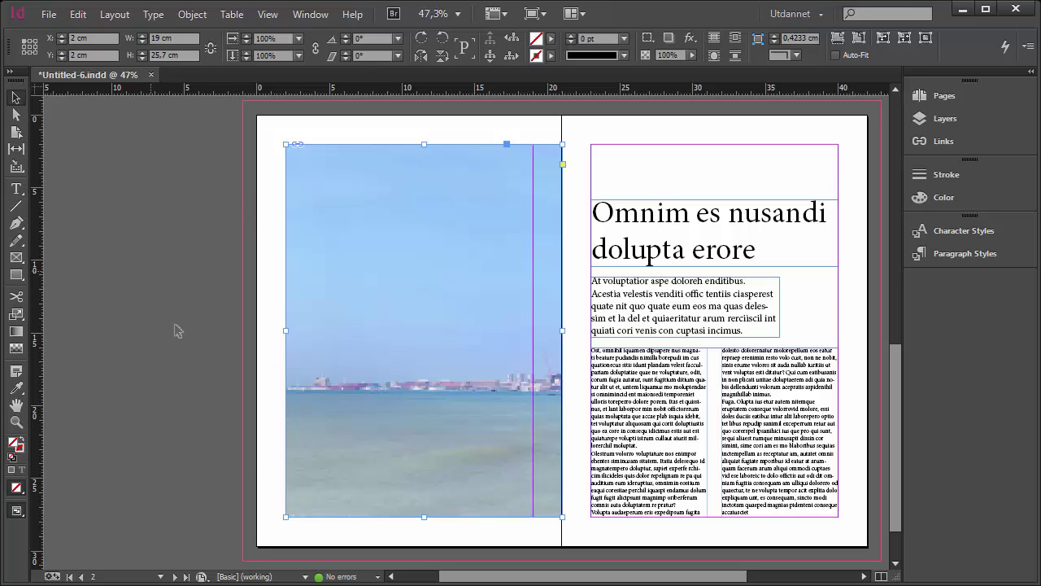
Try shrinking the image frame from its lower-left corner to about 15.5 by 22.2 cm, and on to 13 by 21 cm
{"action": "left_click", "coordinate": [17, 102]}
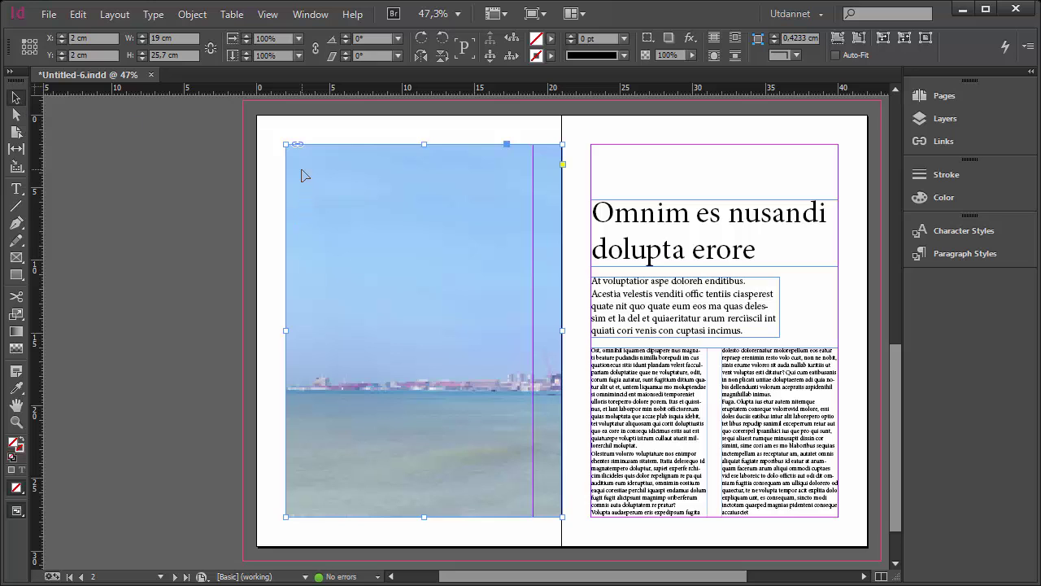
{"action": "left_click_drag", "start_coordinate": [301, 171], "coordinate": [317, 218]}
{"action": "left_click_drag", "start_coordinate": [283, 518], "coordinate": [334, 469]}
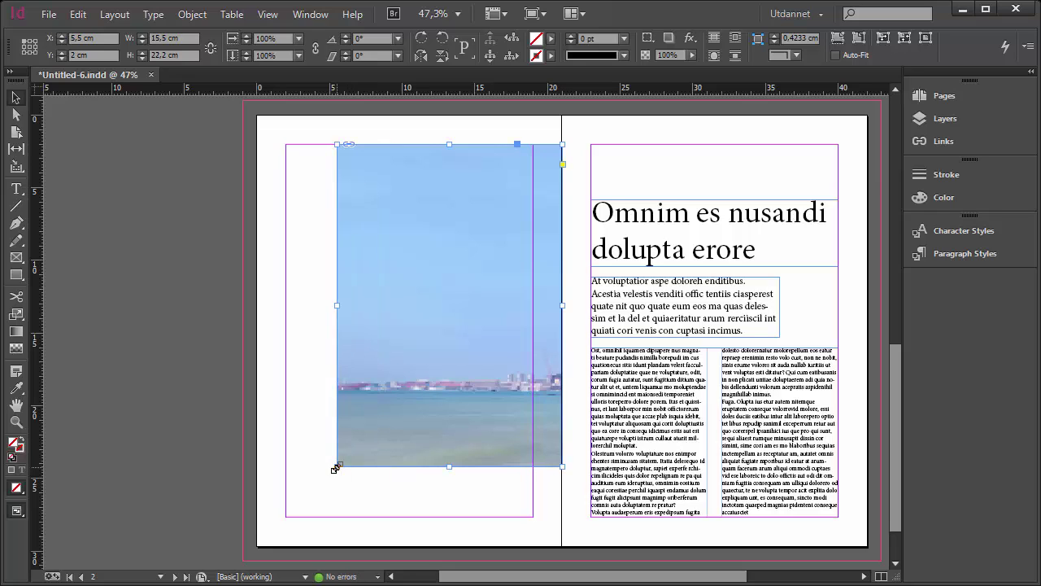
{"action": "left_click_drag", "start_coordinate": [335, 468], "coordinate": [337, 467]}
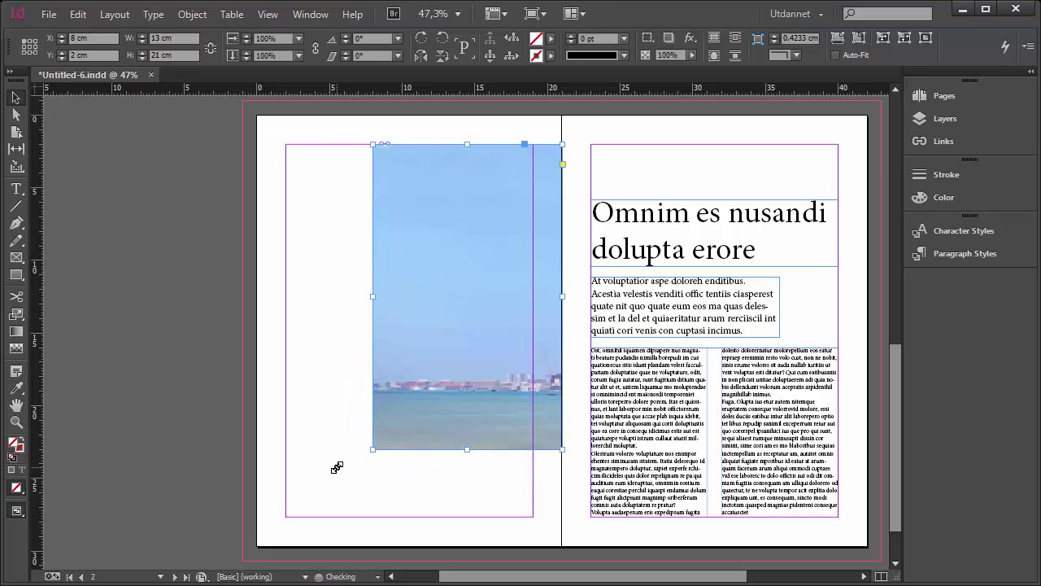
{"action": "key", "text": "ctrl+z"}
{"action": "key", "text": "ctrl+shift+z"}
{"action": "key", "text": "ctrl+z"}
{"action": "key", "text": "ctrl+z"}
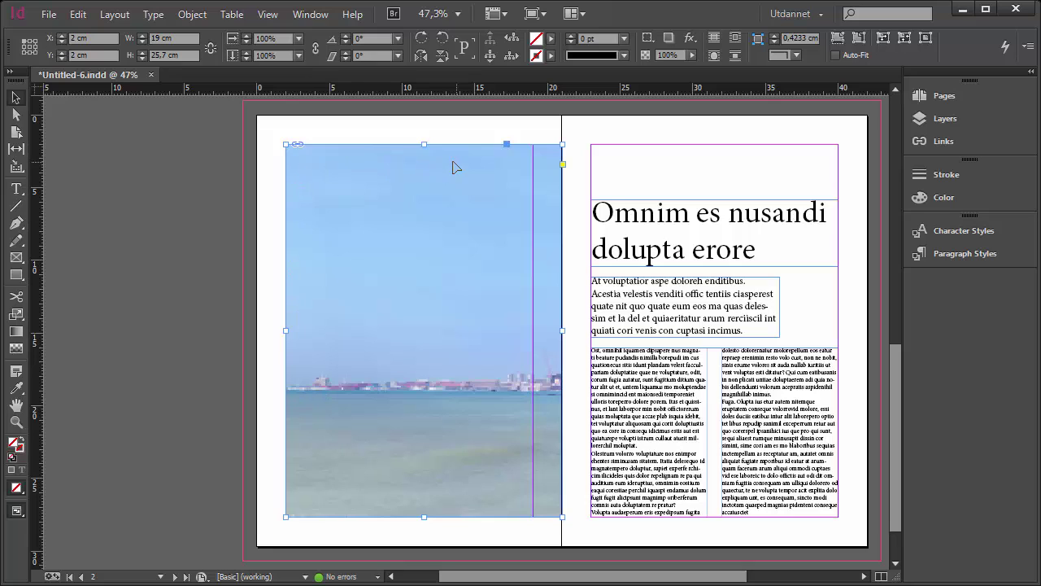
Use the Direct Selection tool to shift the image inside its frame until the beach and flagpole part fills it
{"action": "left_click", "coordinate": [21, 122]}
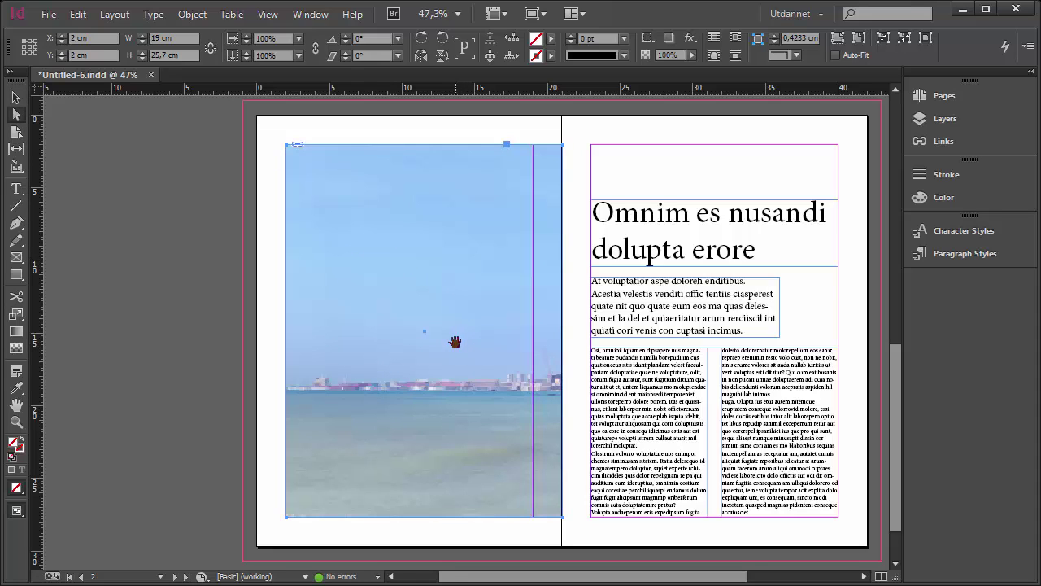
{"action": "left_click_drag", "start_coordinate": [457, 347], "coordinate": [363, 335]}
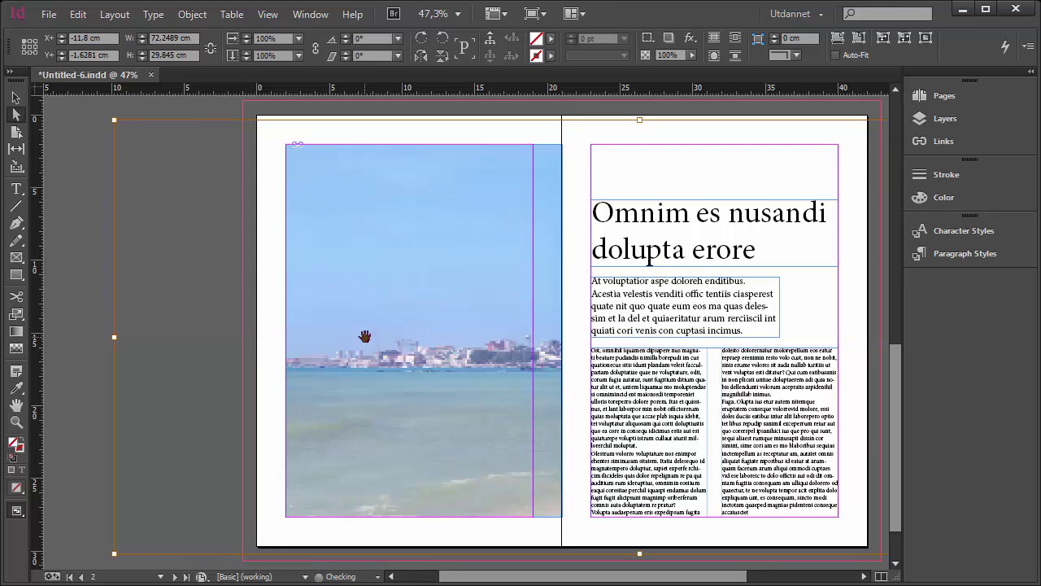
{"action": "left_click_drag", "start_coordinate": [480, 367], "coordinate": [406, 375]}
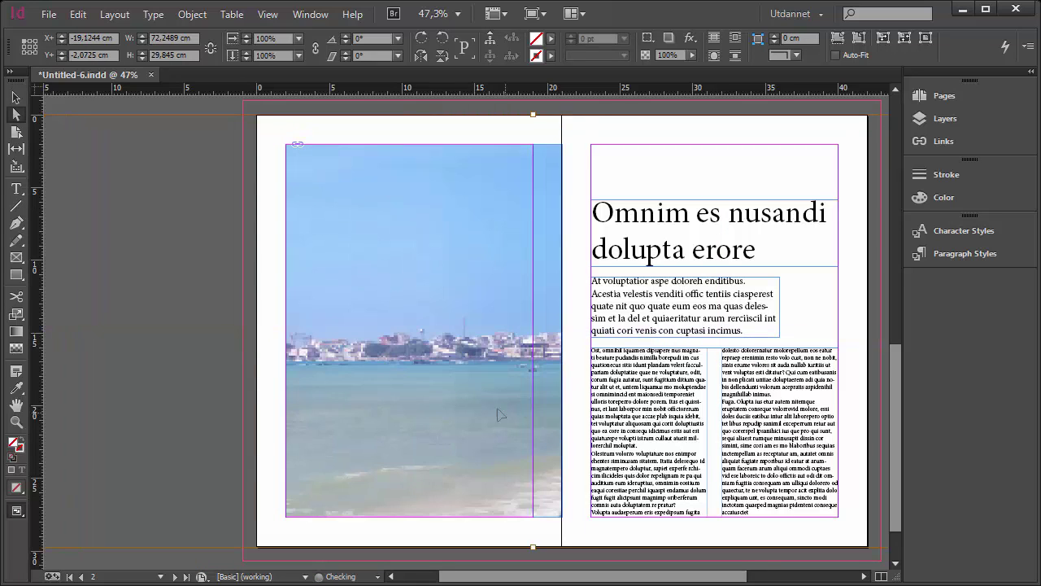
{"action": "left_click_drag", "start_coordinate": [494, 416], "coordinate": [431, 415]}
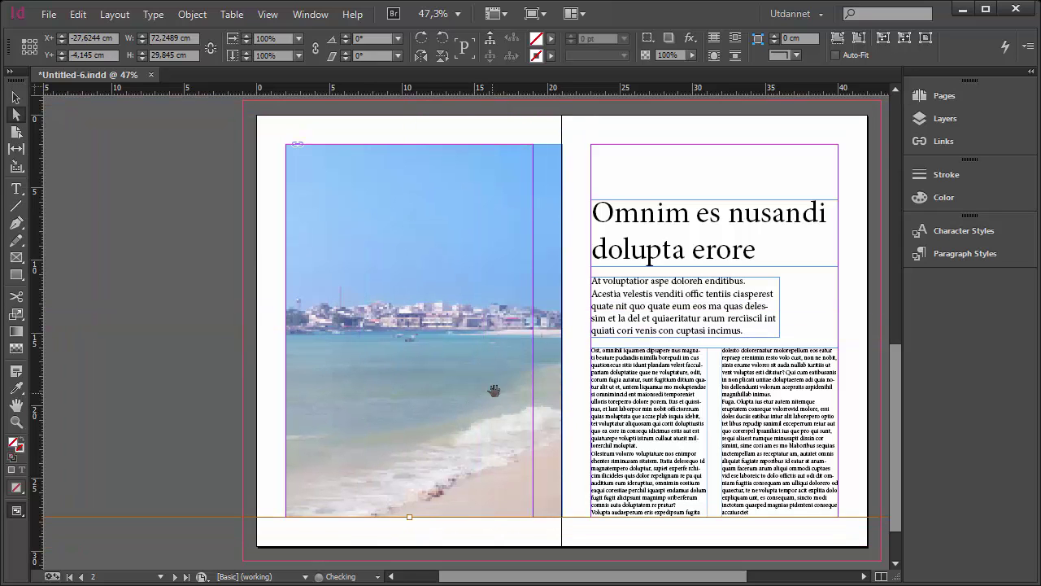
{"action": "left_click_drag", "start_coordinate": [494, 390], "coordinate": [402, 359]}
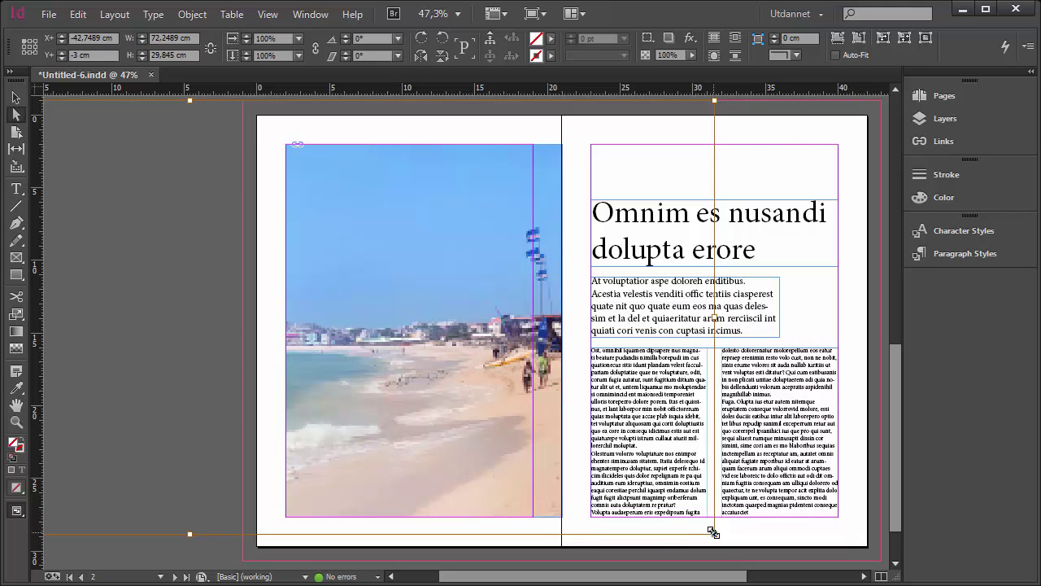
Try scaling the image content inside its frame without keeping its proportions, stretching and squeezing it to about 29 by 26.9 cm
{"action": "left_click_drag", "start_coordinate": [714, 532], "coordinate": [472, 377]}
{"action": "left_click_drag", "start_coordinate": [383, 341], "coordinate": [386, 291]}
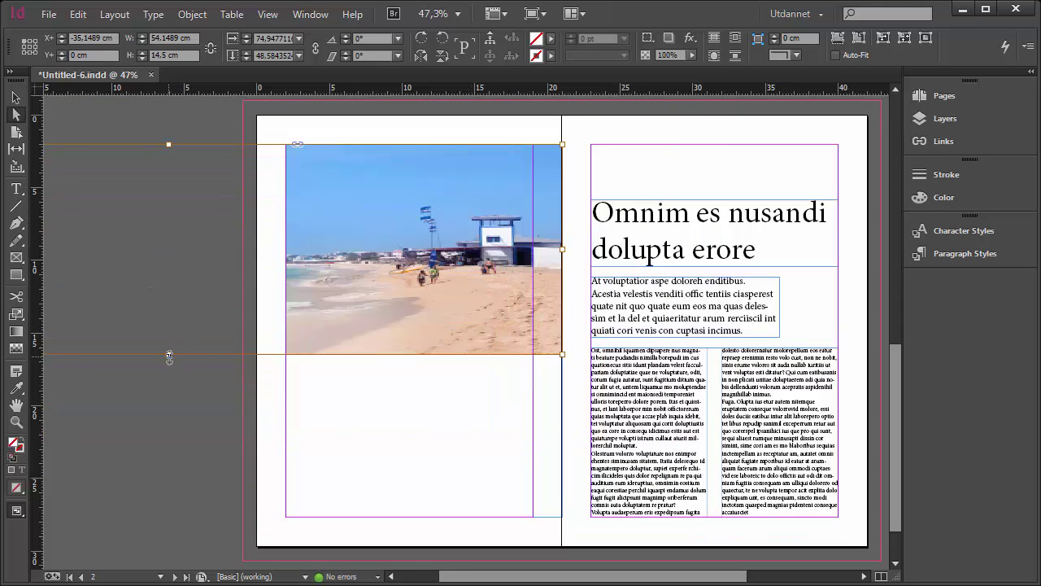
{"action": "left_click_drag", "start_coordinate": [169, 355], "coordinate": [169, 525]}
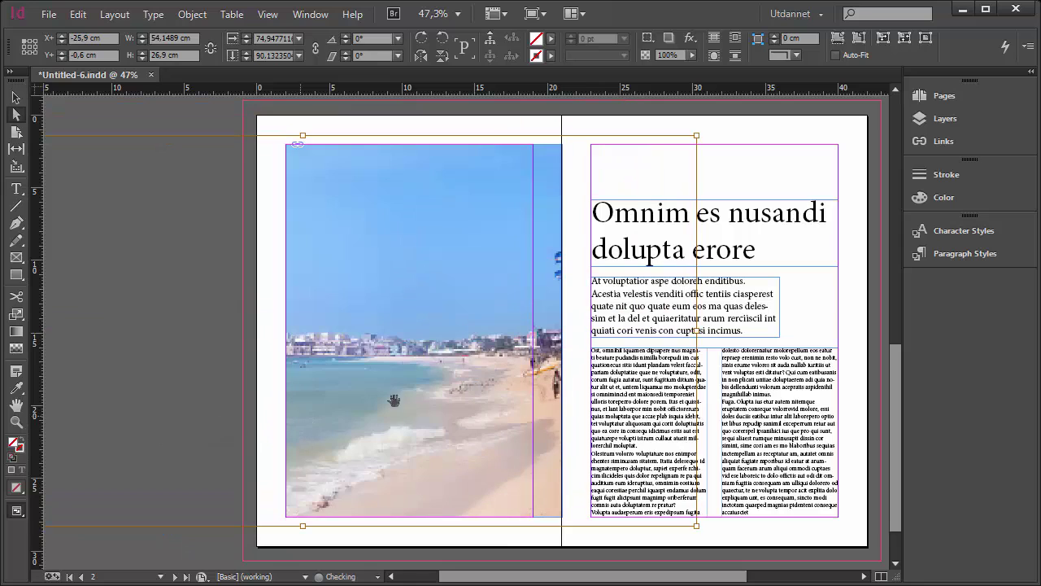
{"action": "left_click_drag", "start_coordinate": [697, 330], "coordinate": [431, 329]}
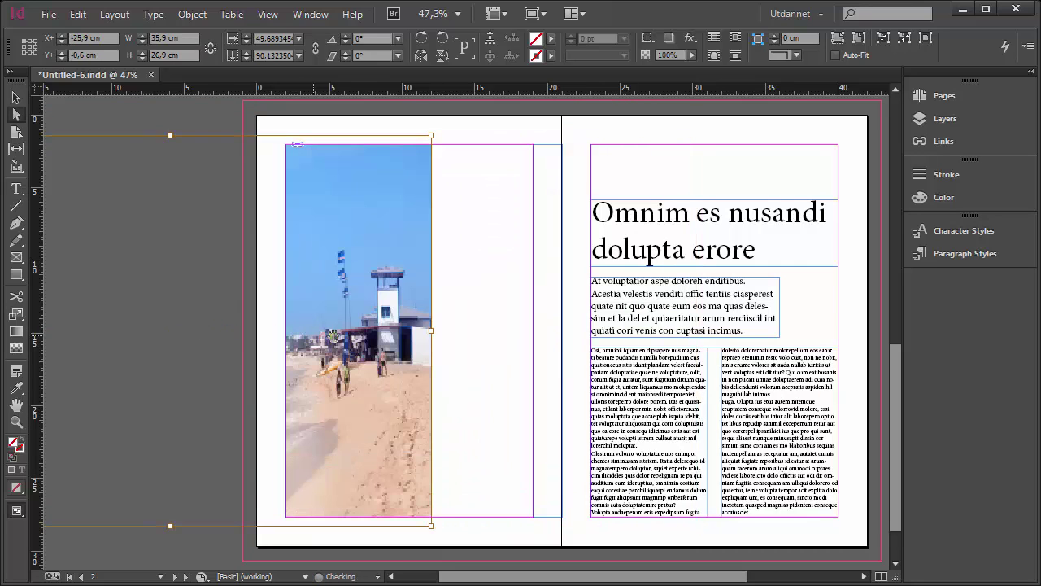
{"action": "left_click_drag", "start_coordinate": [333, 337], "coordinate": [466, 343]}
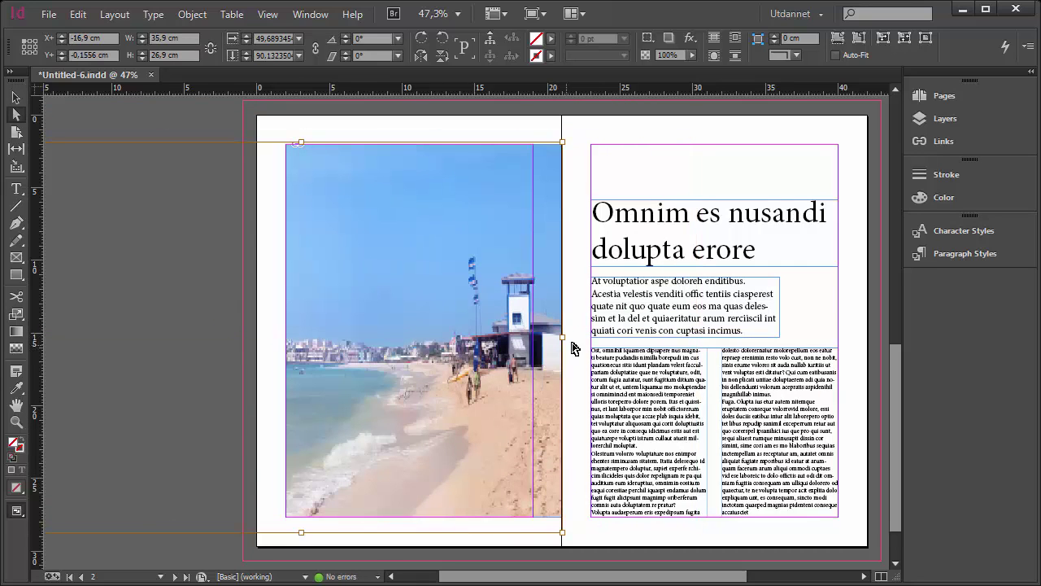
{"action": "left_click_drag", "start_coordinate": [562, 339], "coordinate": [460, 331]}
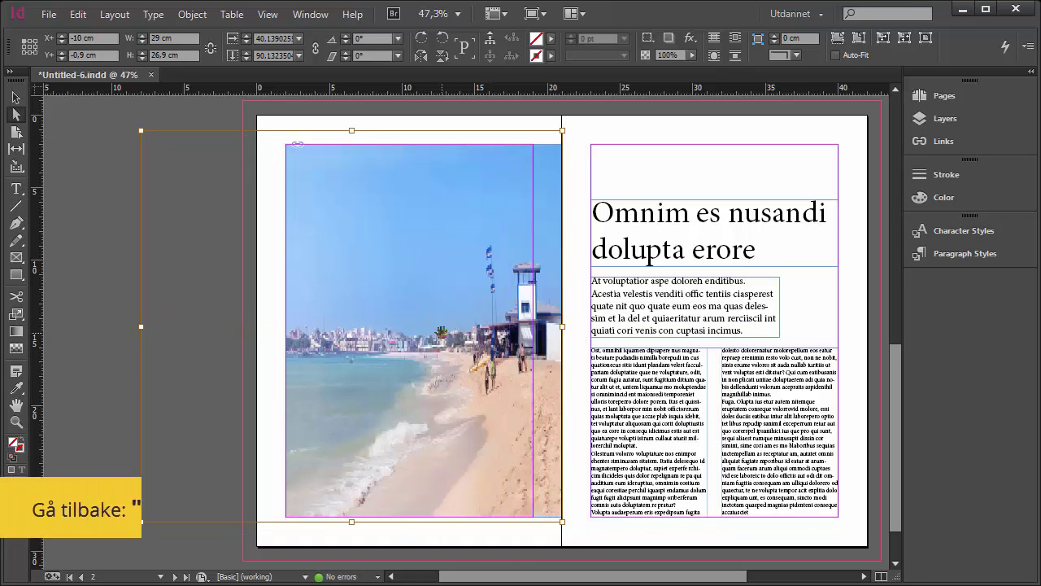
Undo the non-proportional scaling and moves until the image content is back at 100% scale
{"action": "key", "text": "ctrl+z"}
{"action": "key", "text": "ctrl+z"}
{"action": "key", "text": "ctrl+z"}
{"action": "key", "text": "ctrl+z"}
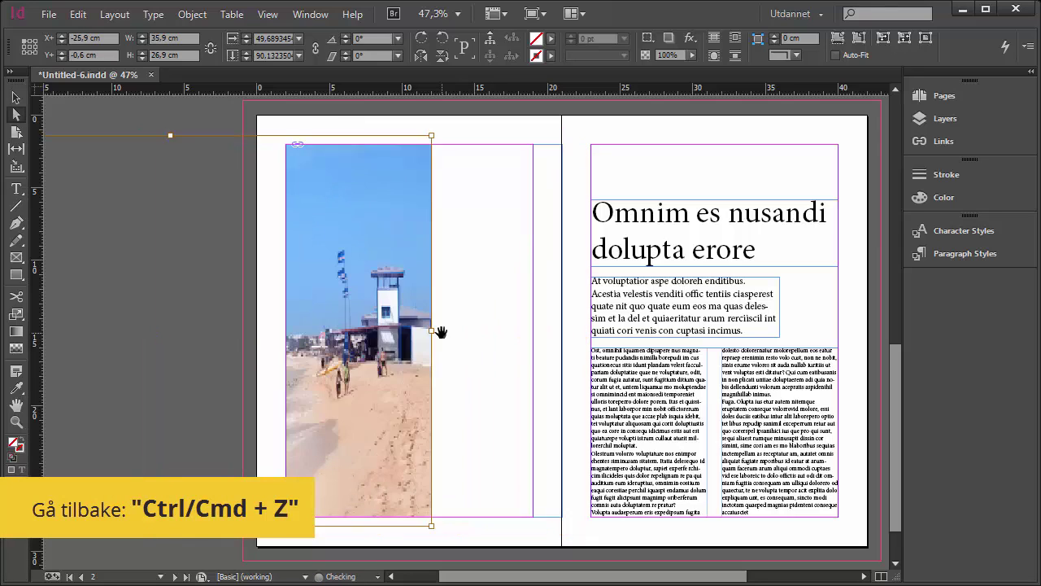
{"action": "key", "text": "ctrl+z"}
{"action": "key", "text": "ctrl+z"}
{"action": "key", "text": "ctrl+z"}
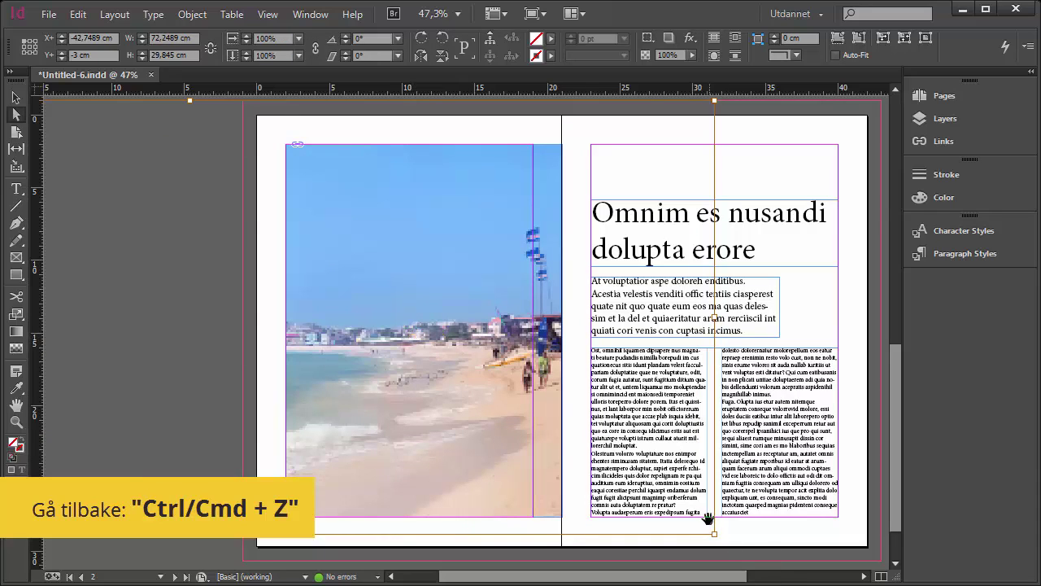
Try scaling the image content proportionally to about 62.2 by 25.7 cm and shifting it so the beach and lifeguard tower fill the frame
{"action": "left_click_drag", "start_coordinate": [713, 535], "coordinate": [515, 243]}
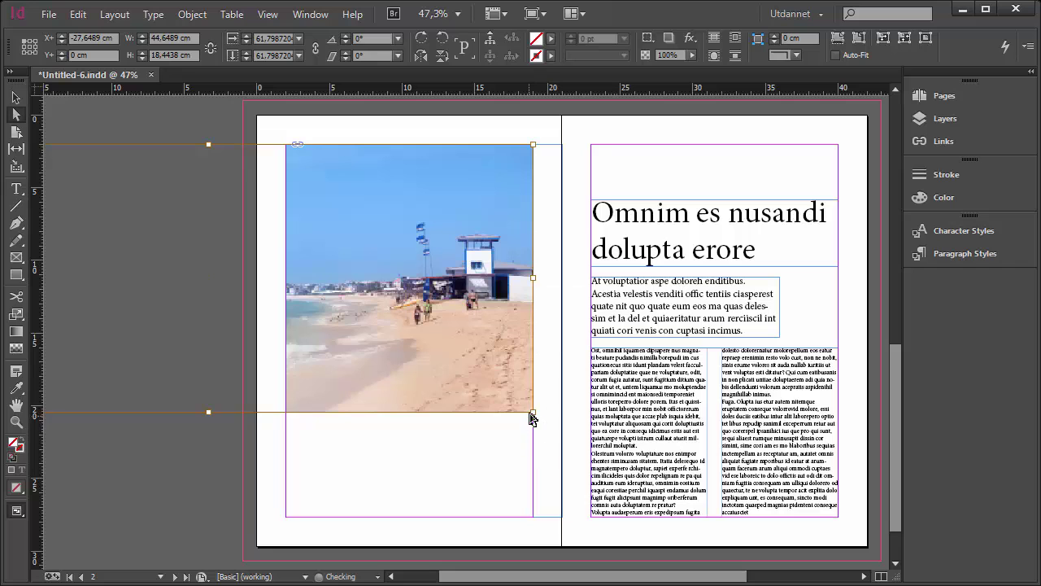
{"action": "left_click_drag", "start_coordinate": [533, 413], "coordinate": [651, 523]}
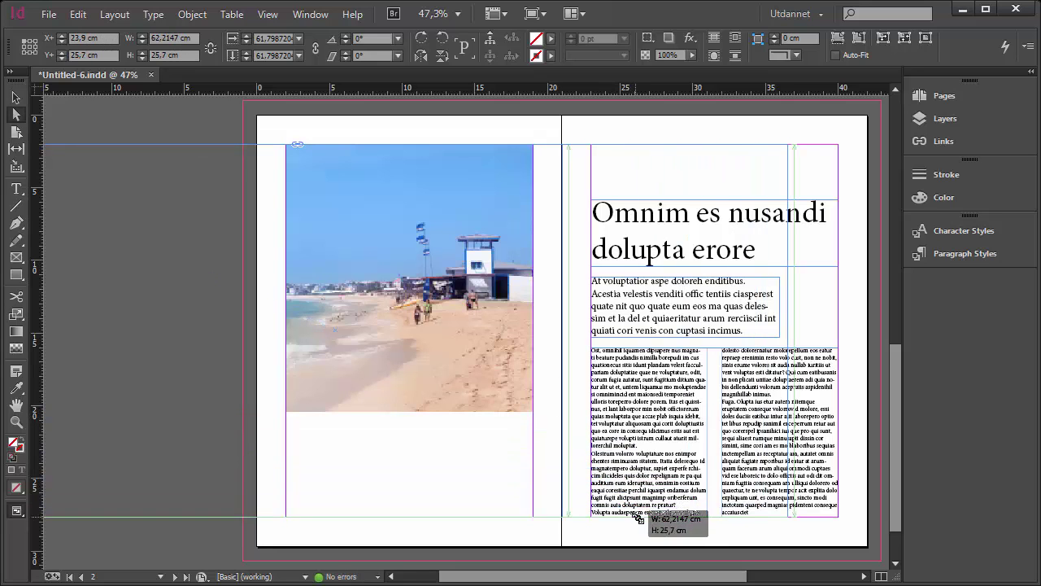
{"action": "left_click_drag", "start_coordinate": [521, 464], "coordinate": [348, 397]}
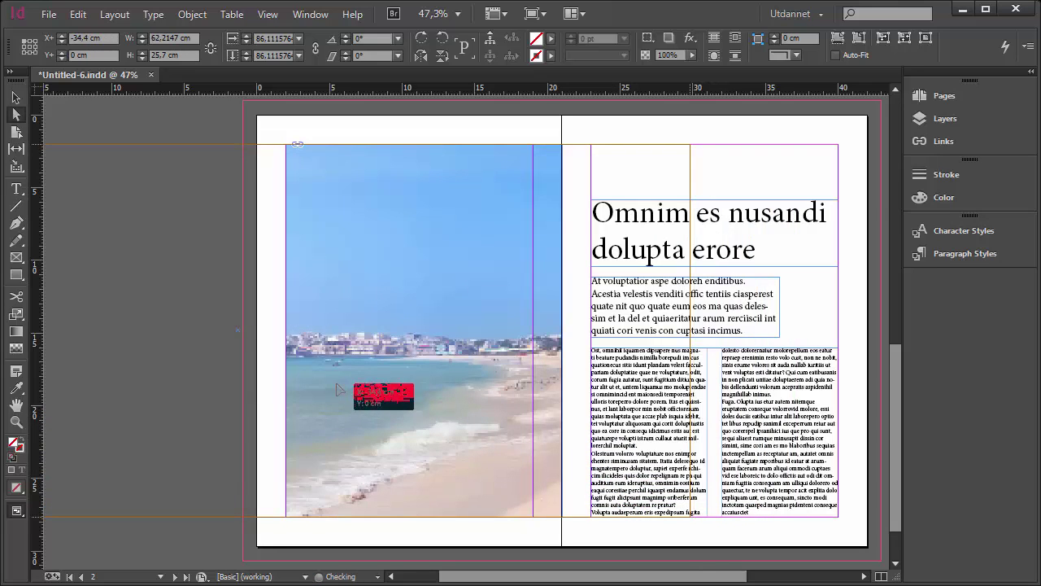
{"action": "left_click_drag", "start_coordinate": [443, 382], "coordinate": [384, 378]}
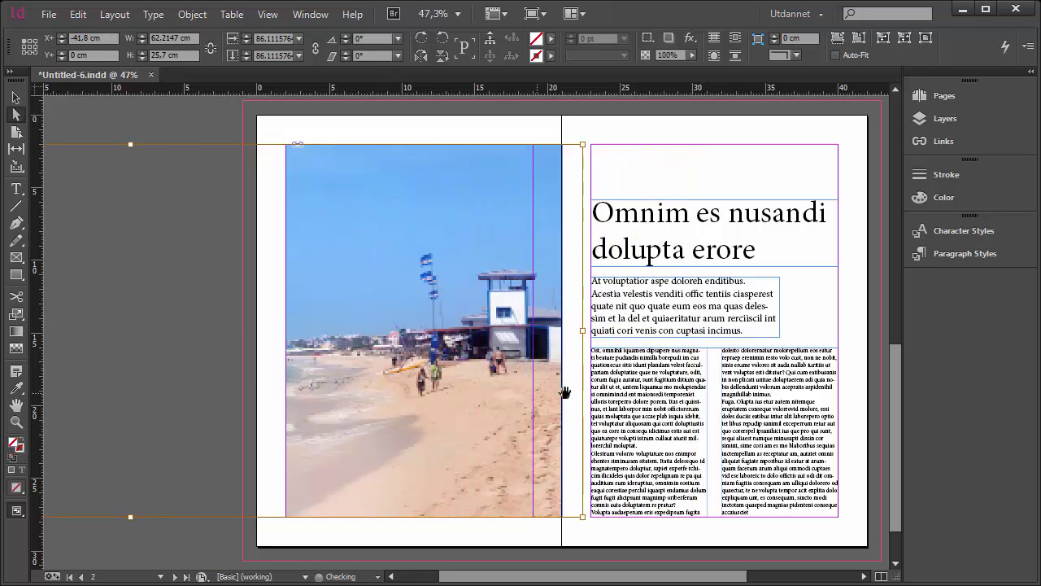
{"action": "left_click", "coordinate": [620, 157]}
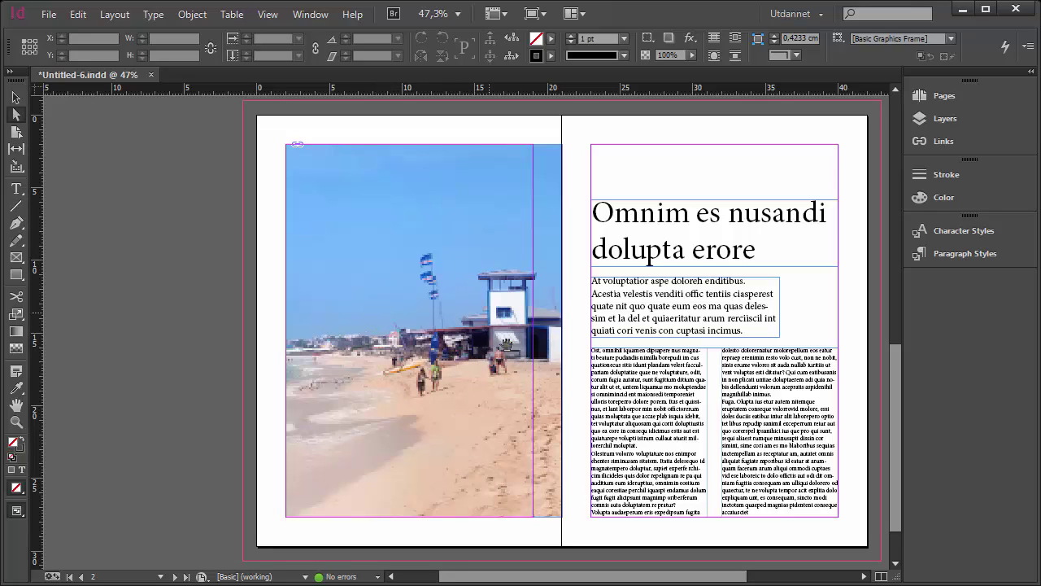
Select the left page's image frame with the Selection tool and apply Fill Frame Proportionally
{"action": "left_click", "coordinate": [393, 397]}
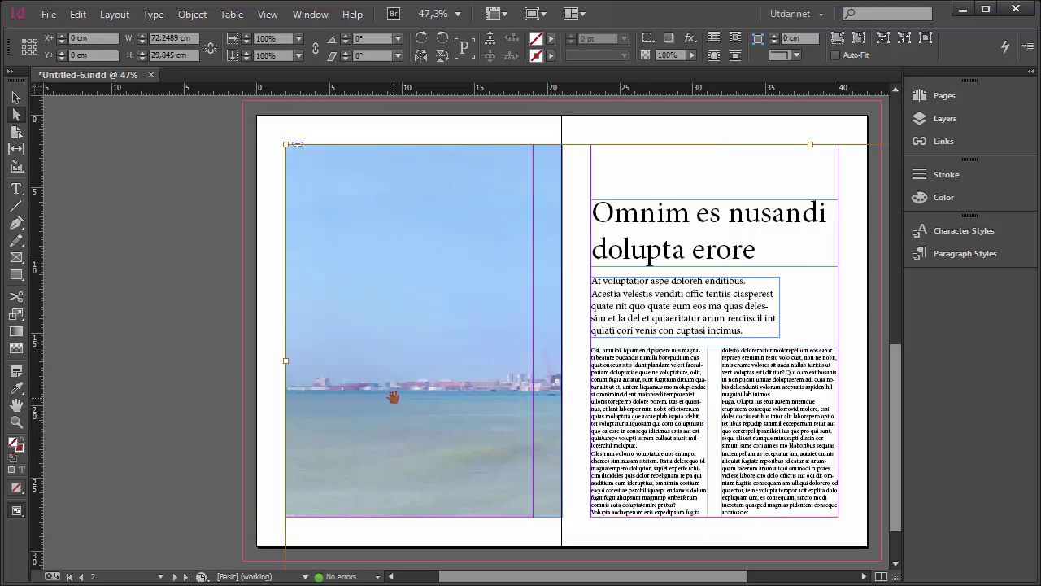
{"action": "left_click", "coordinate": [182, 376]}
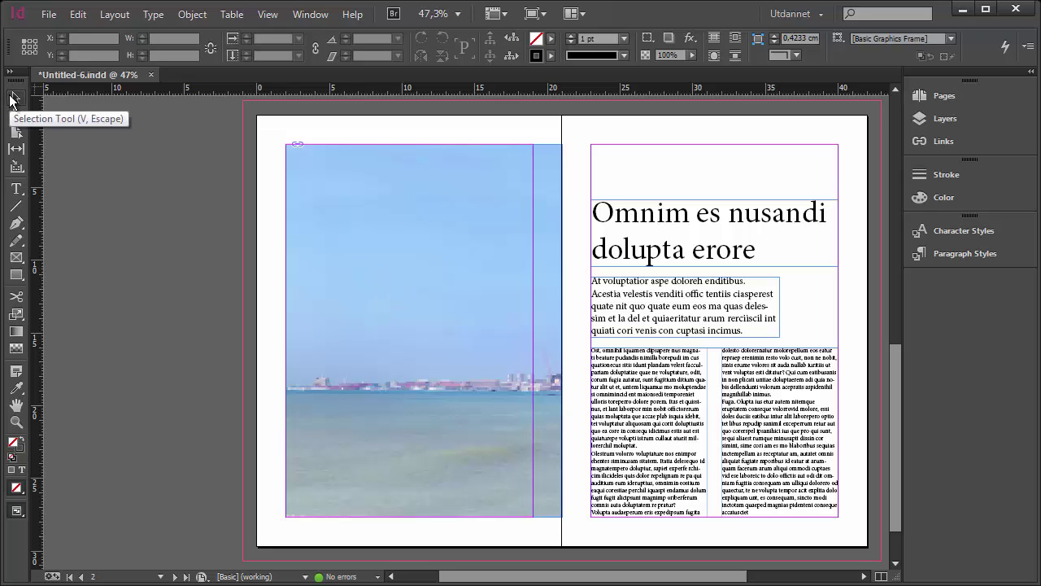
{"action": "left_click", "coordinate": [12, 98]}
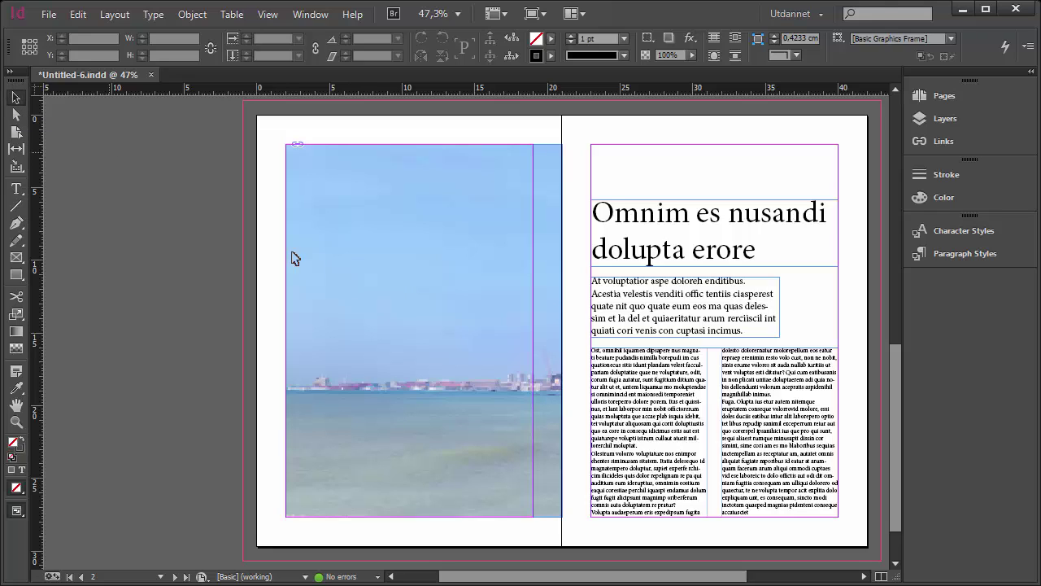
{"action": "left_click", "coordinate": [347, 273]}
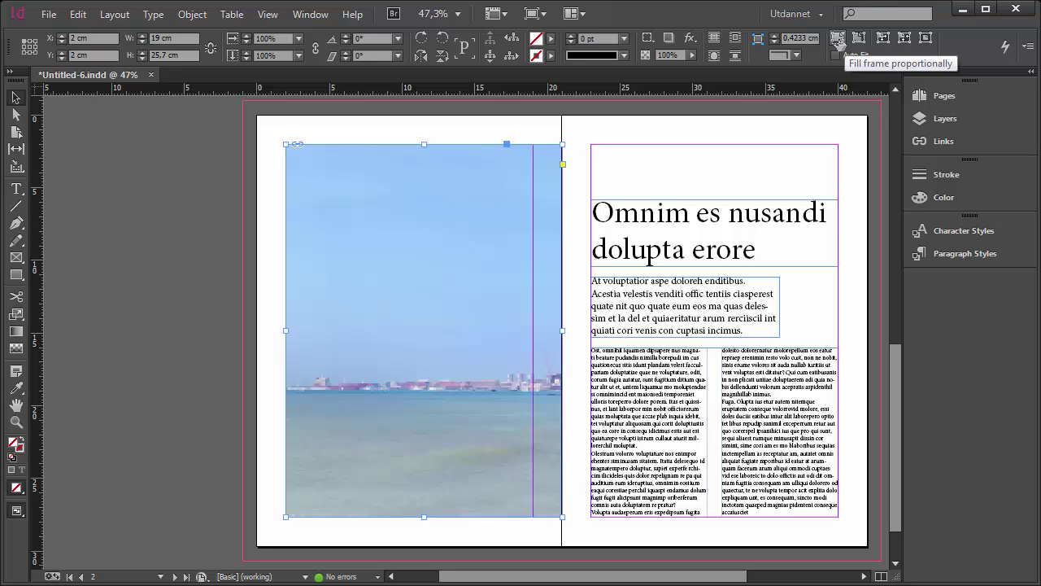
{"action": "left_click", "coordinate": [838, 38]}
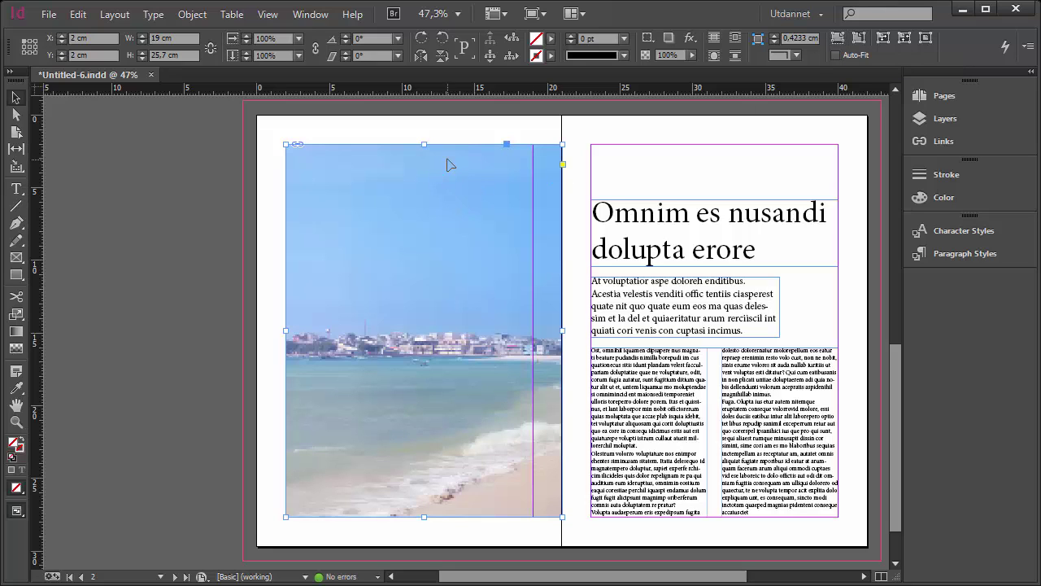
Try fitting the whole photo proportionally inside the frame, and apply Fill Frame Proportionally again
{"action": "left_click", "coordinate": [859, 39]}
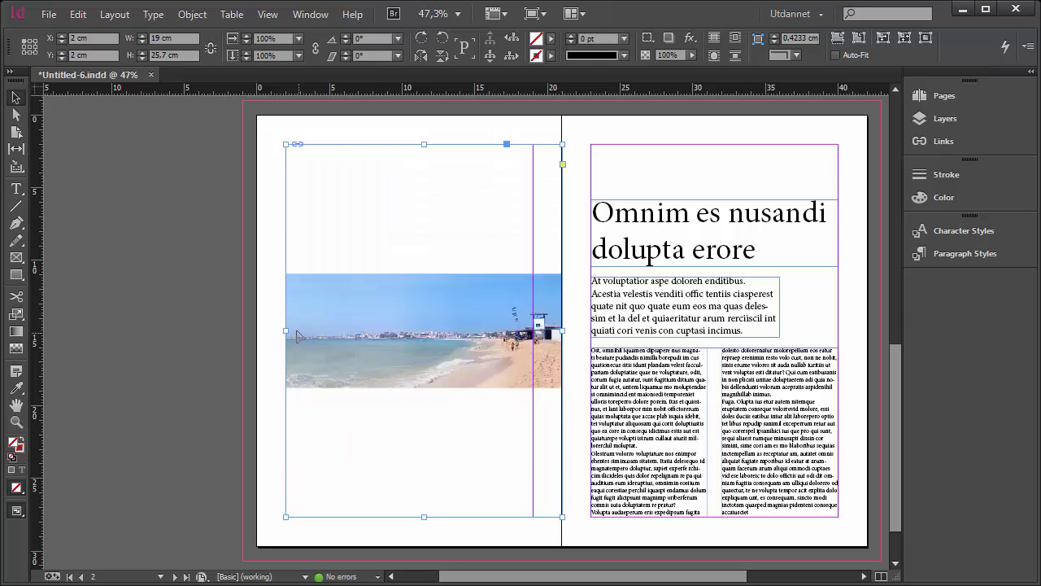
{"action": "left_click", "coordinate": [838, 39]}
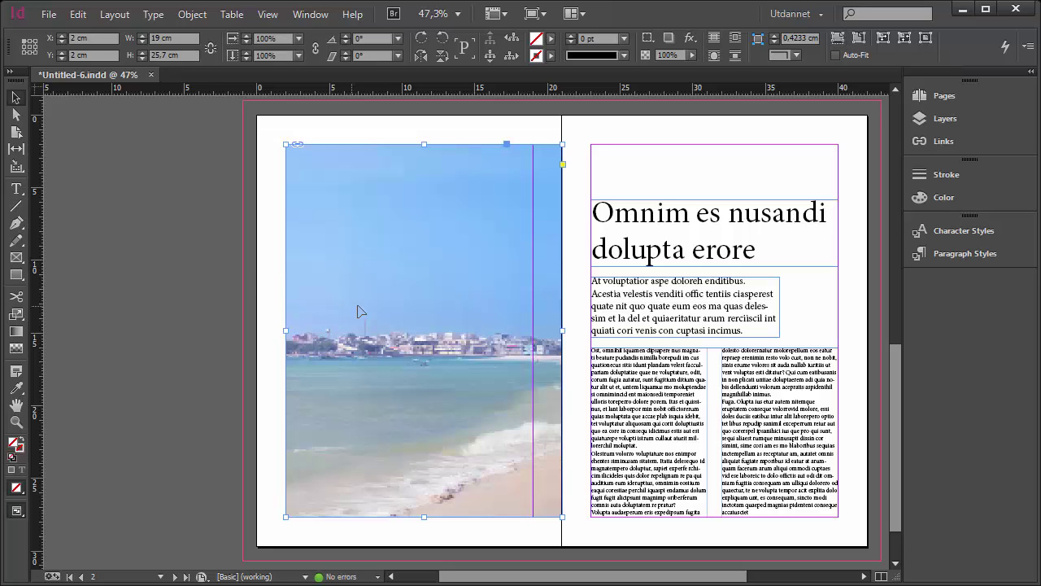
{"action": "left_click", "coordinate": [192, 327]}
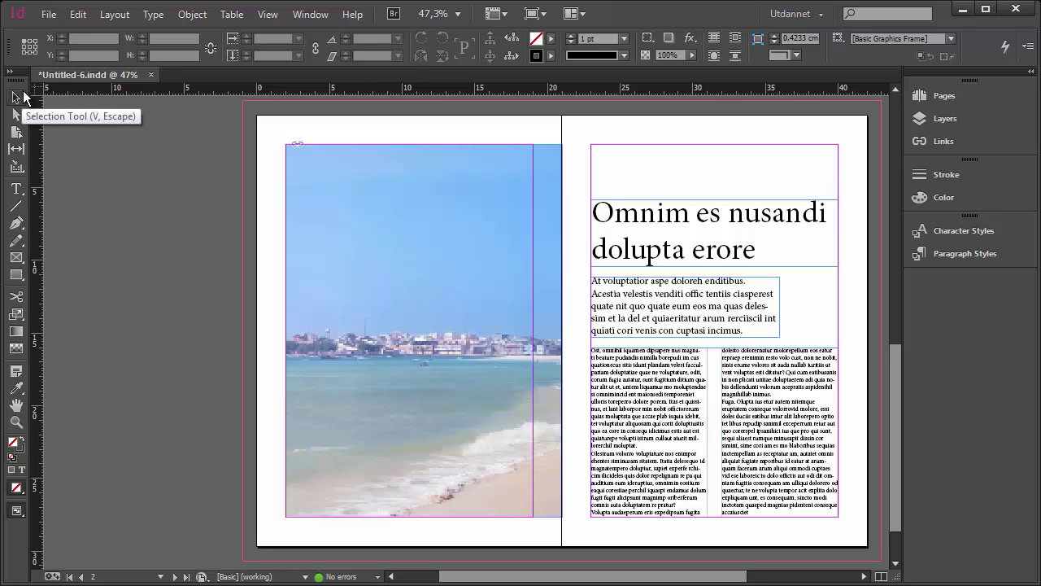
{"action": "left_click", "coordinate": [430, 207]}
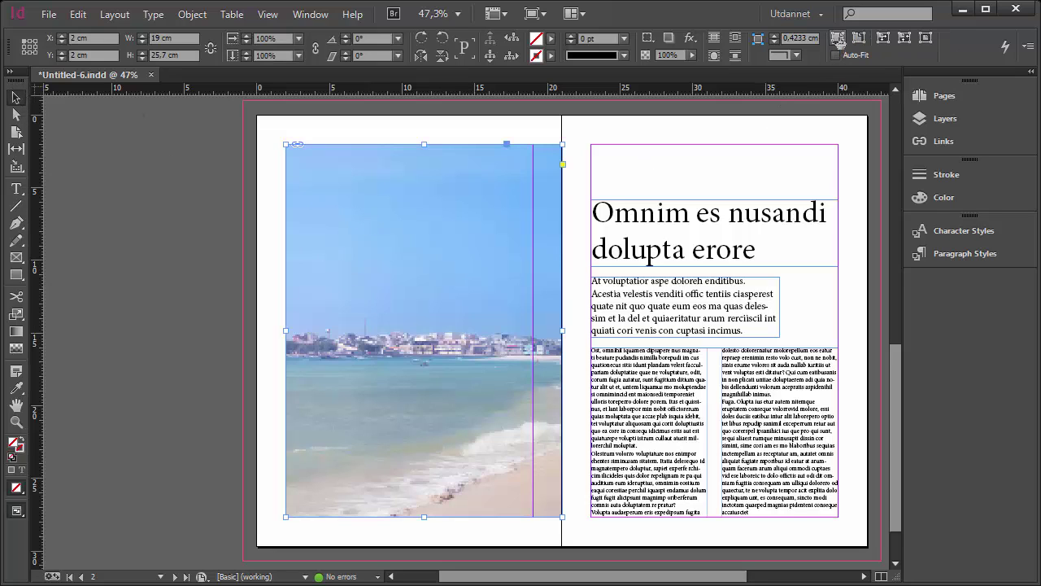
{"action": "left_click", "coordinate": [838, 39]}
Use the Direct Selection tool to shift the photo inside its frame until the beach, flagpole and edge of the tower fill it
{"action": "left_click", "coordinate": [15, 115]}
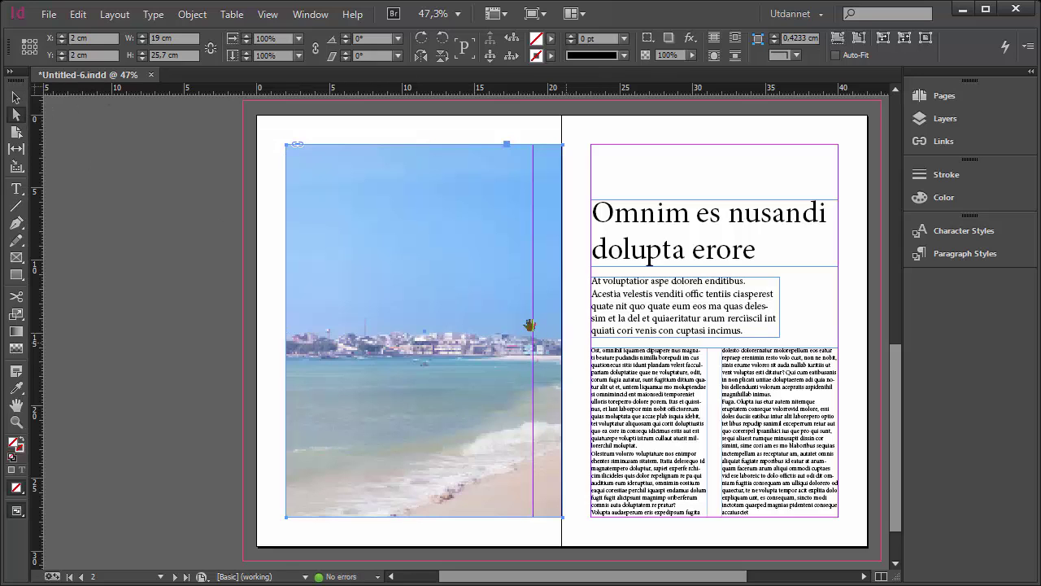
{"action": "left_click_drag", "start_coordinate": [488, 304], "coordinate": [179, 298]}
{"action": "left_click_drag", "start_coordinate": [360, 325], "coordinate": [438, 323]}
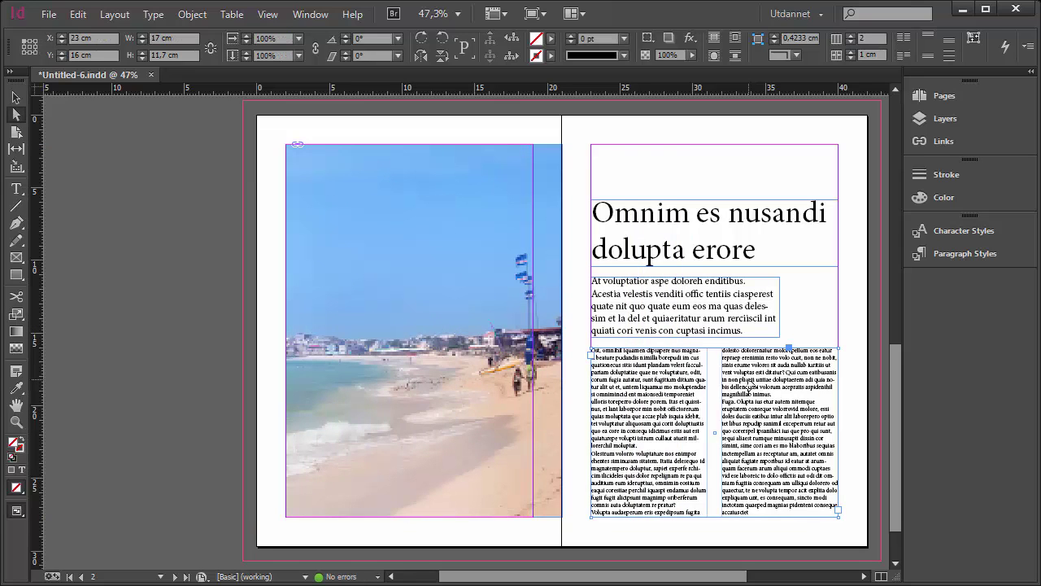
{"action": "mouse_move", "coordinate": [434, 337]}
{"action": "left_mouse_down"}
{"action": "mouse_move", "coordinate": [379, 338]}
{"action": "mouse_move", "coordinate": [424, 343]}
{"action": "left_mouse_up"}
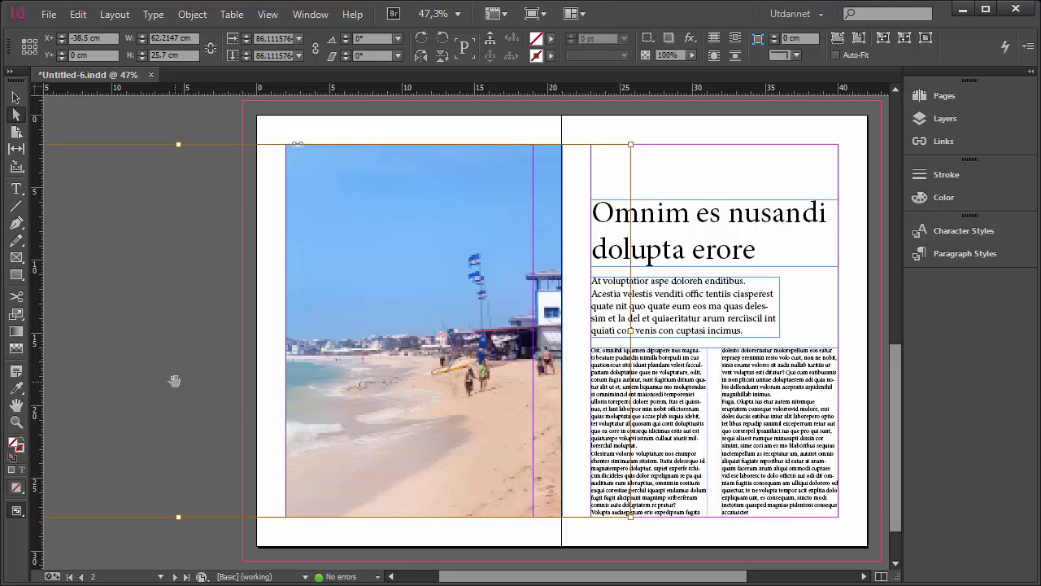
Deselect the photo, preview the spread without guides and frame edges, and return to the normal view
{"action": "left_click", "coordinate": [166, 126]}
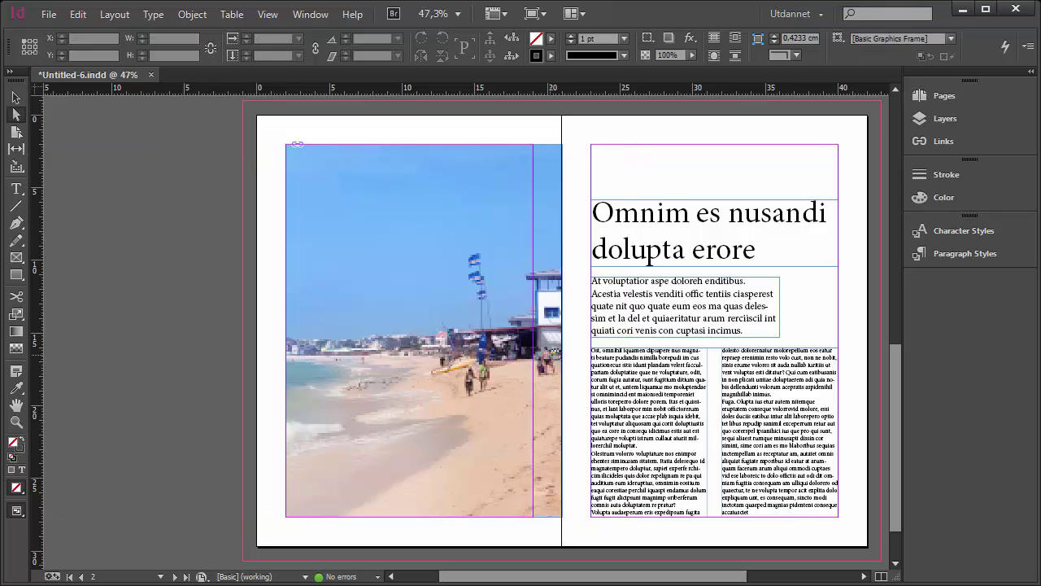
{"action": "left_click_drag", "start_coordinate": [604, 354], "coordinate": [501, 350]}
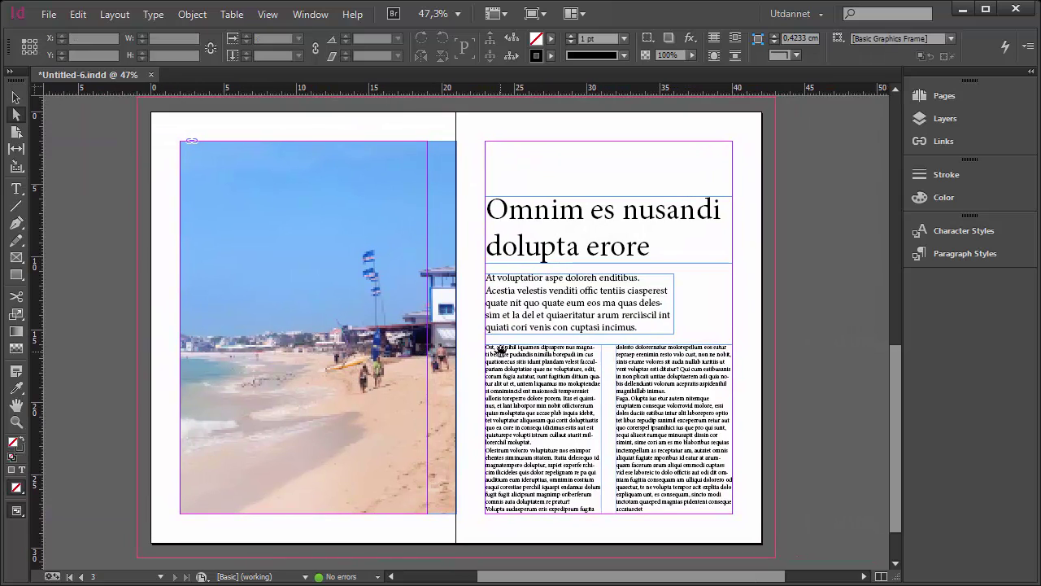
{"action": "key", "text": "w"}
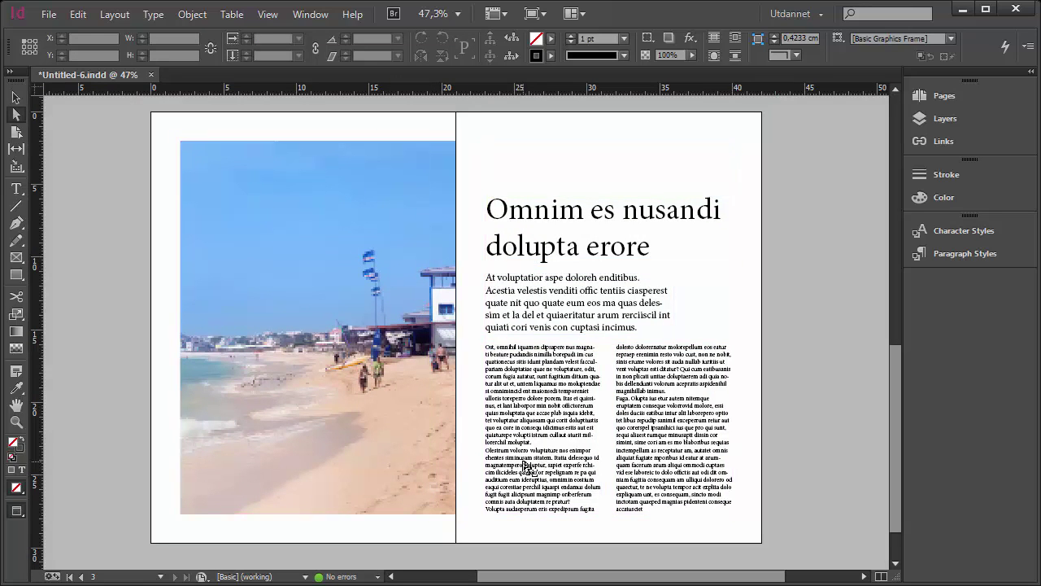
{"action": "key", "text": "w"}
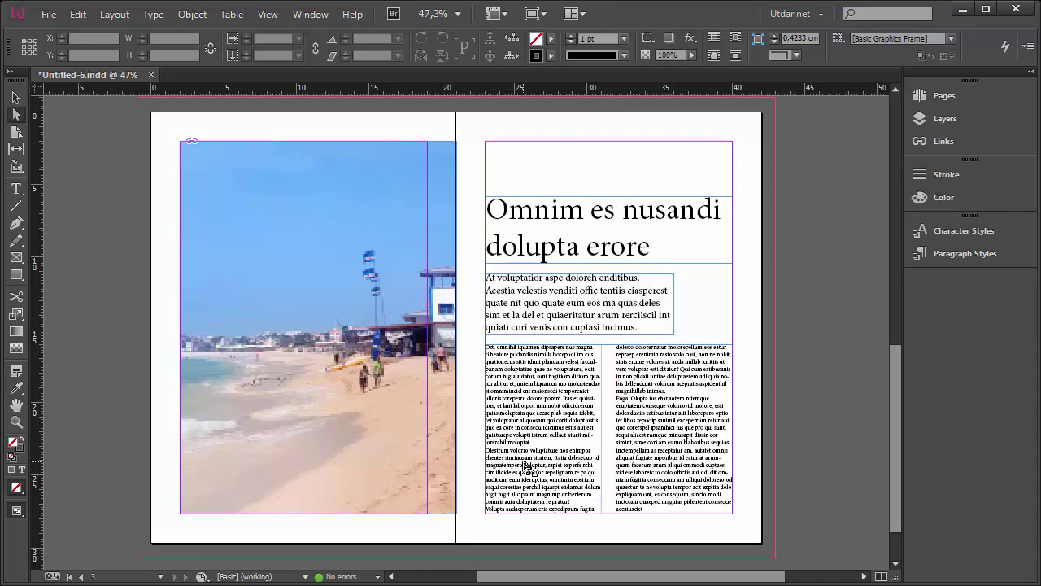
Replace the beach photo in the selected frame with the photo of the somersaulting boy and fill the frame proportionally
{"action": "left_click", "coordinate": [270, 375]}
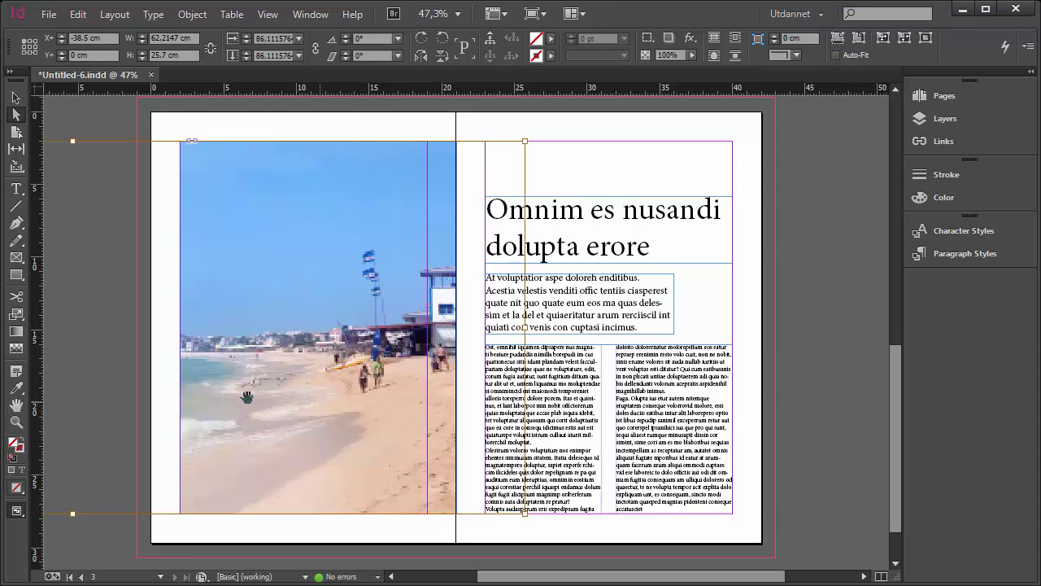
{"action": "left_click", "coordinate": [16, 97]}
{"action": "left_click", "coordinate": [109, 128]}
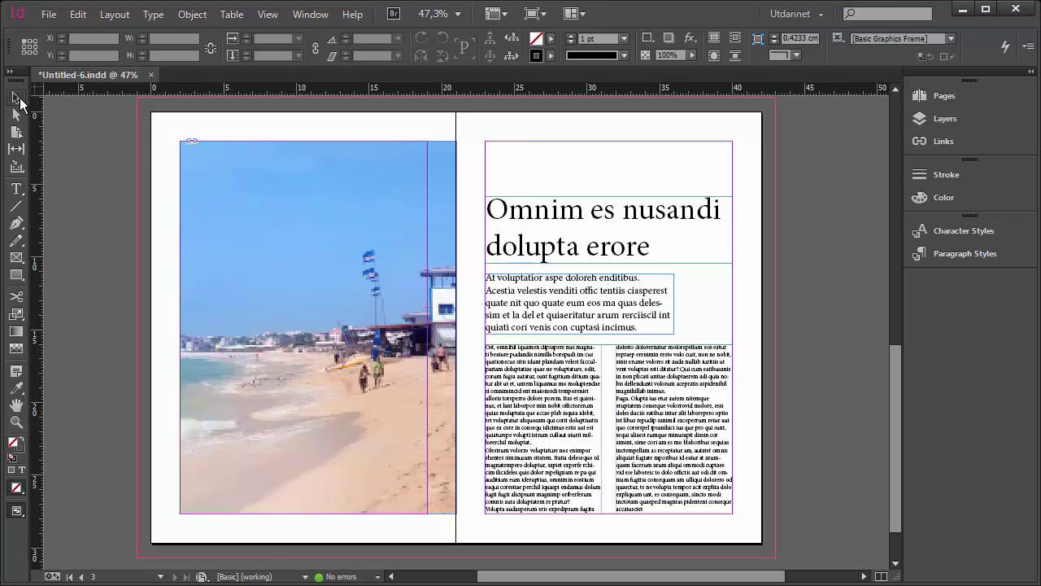
{"action": "left_click", "coordinate": [318, 294]}
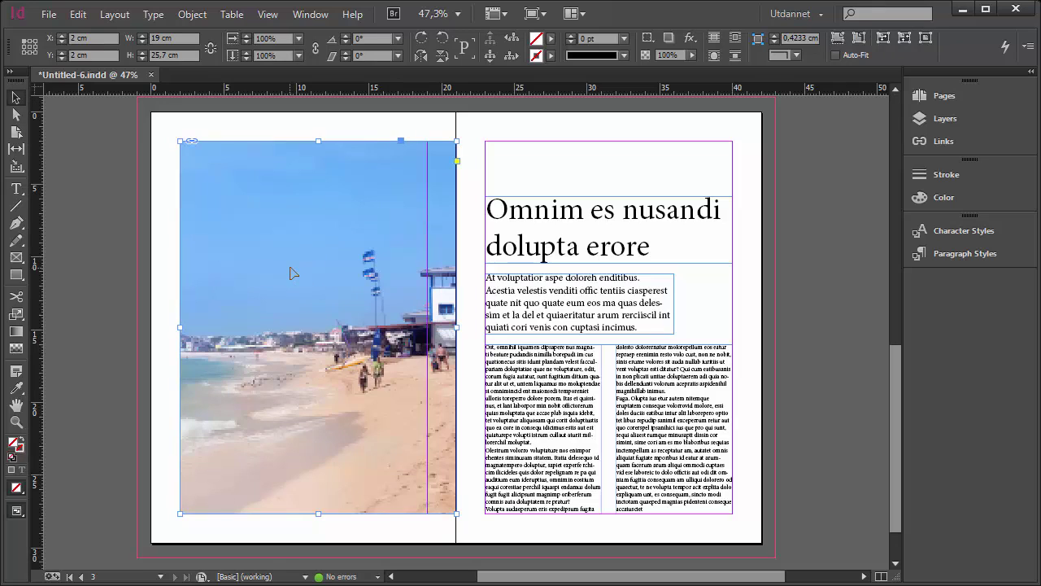
{"action": "key", "text": "ctrl+d"}
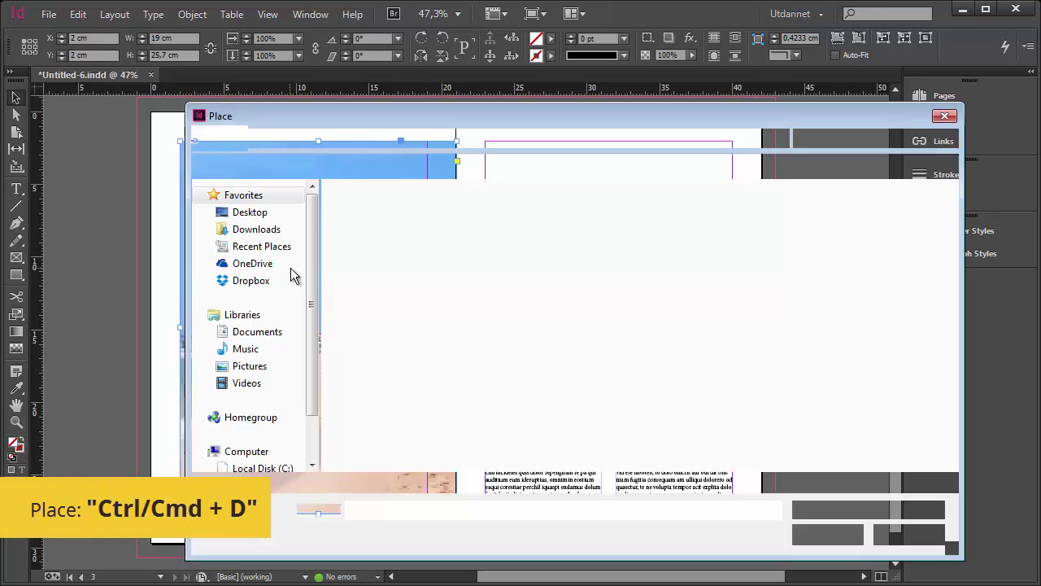
{"action": "double_click", "coordinate": [449, 265]}
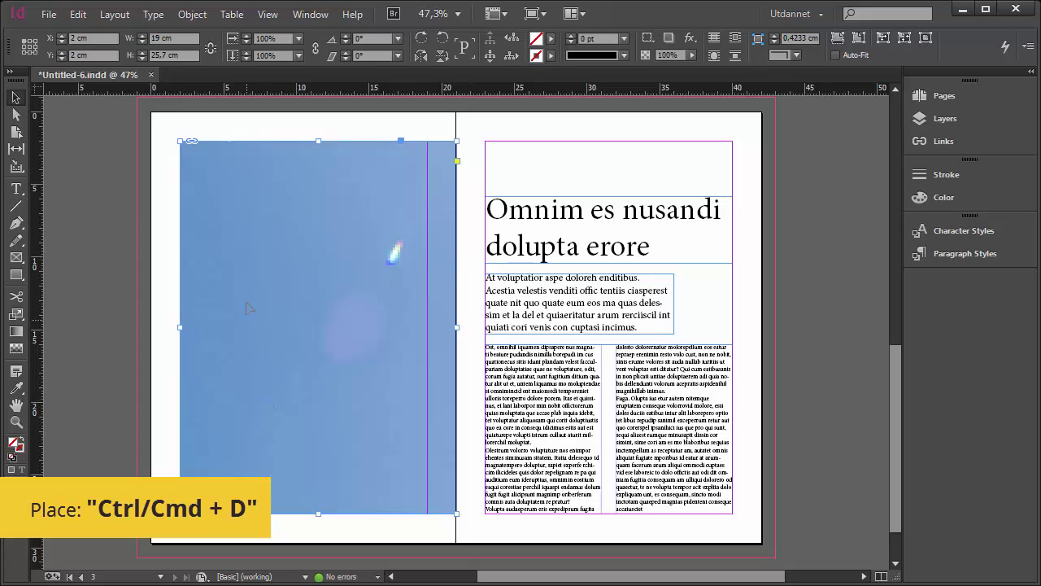
{"action": "left_click", "coordinate": [837, 41]}
{"action": "left_click", "coordinate": [76, 276]}
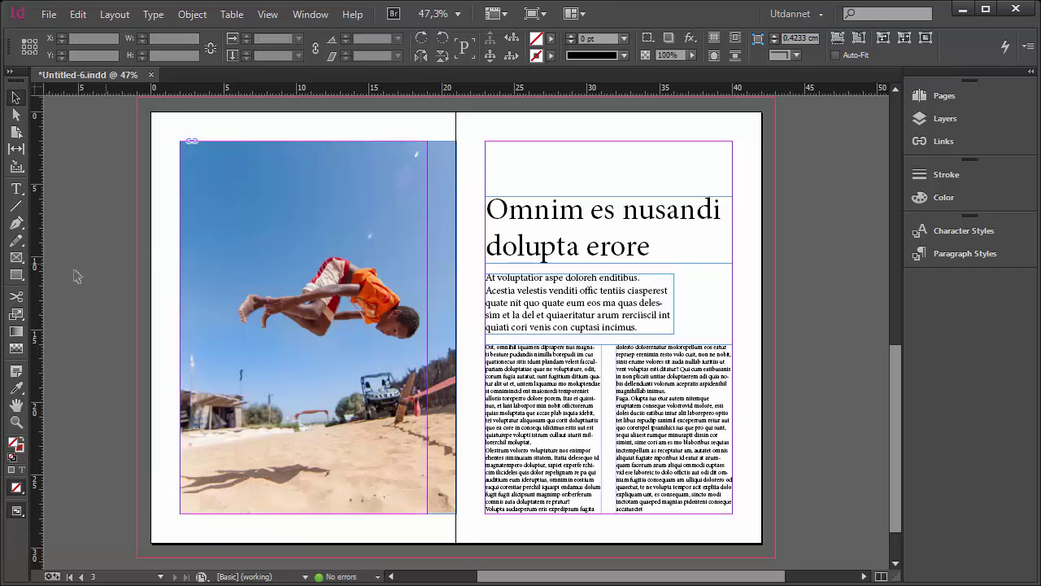
Compare the somersault photo with the earlier beach photo in preview by undoing and redoing the replacement, and return to the normal view
{"action": "key", "text": "w"}
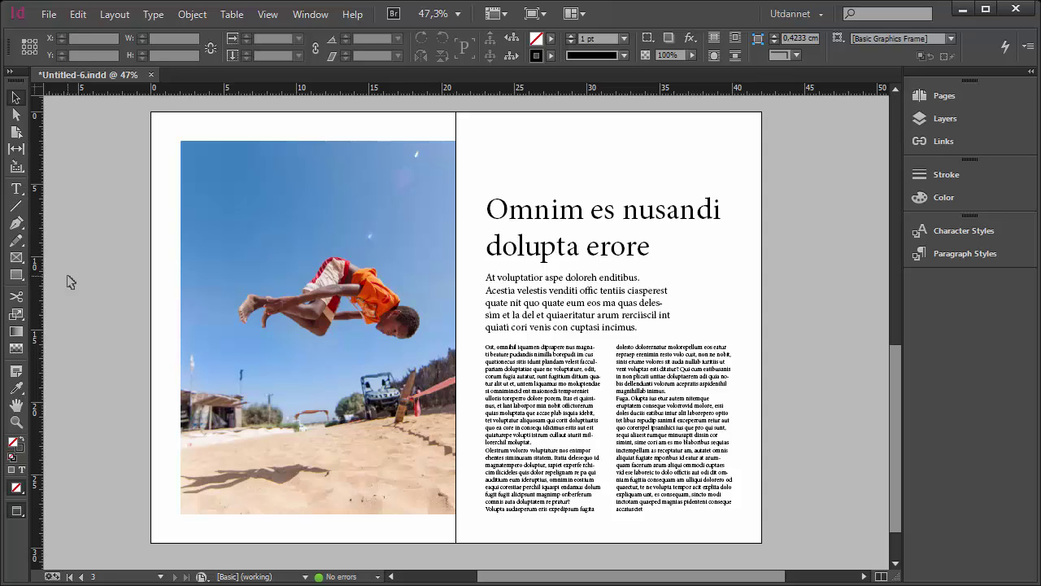
{"action": "key", "text": "w"}
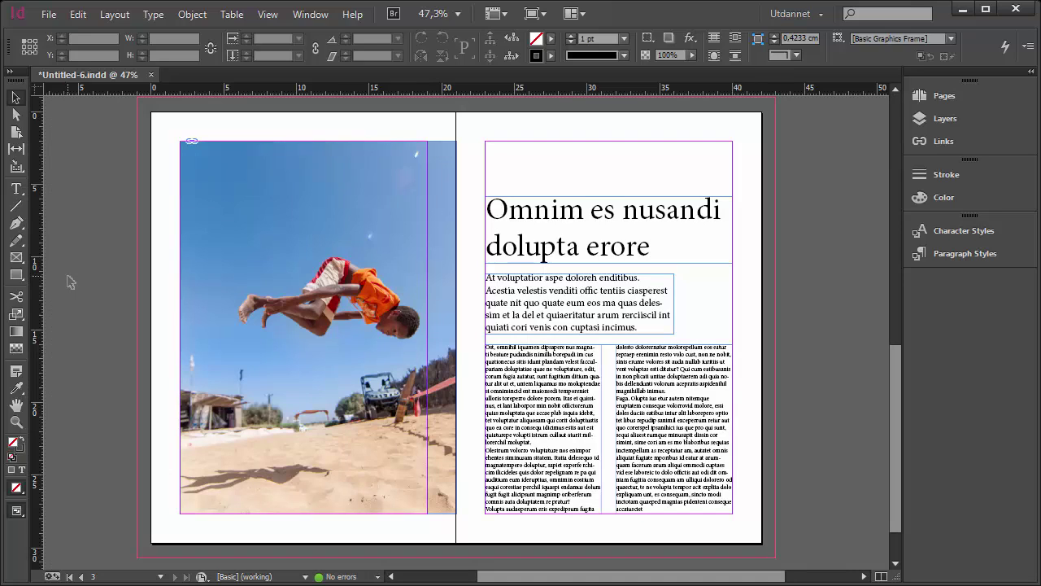
{"action": "key", "text": "ctrl+z"}
{"action": "key", "text": "w"}
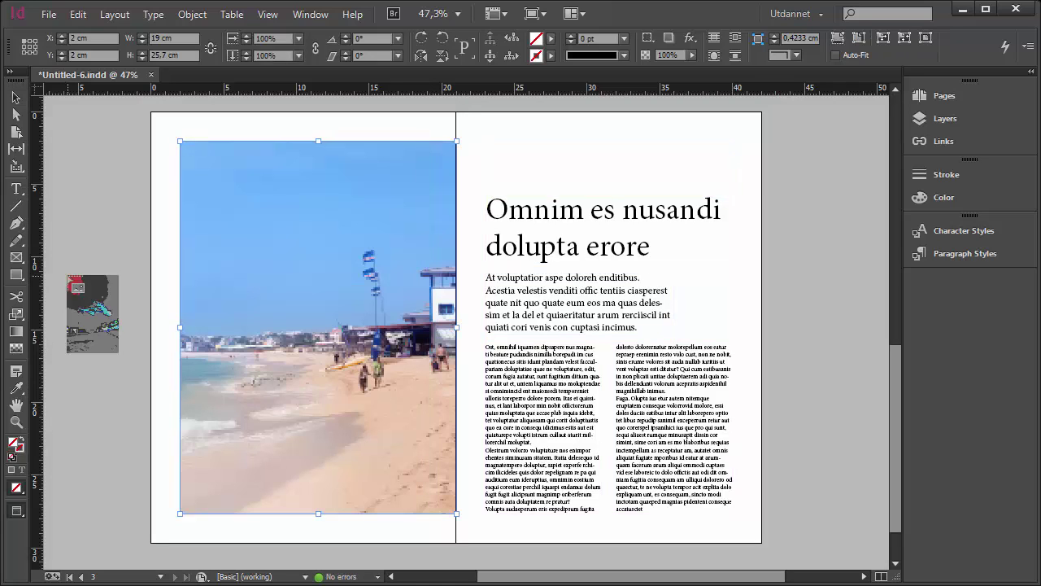
{"action": "key", "text": "w"}
{"action": "key", "text": "ctrl+shift+z"}
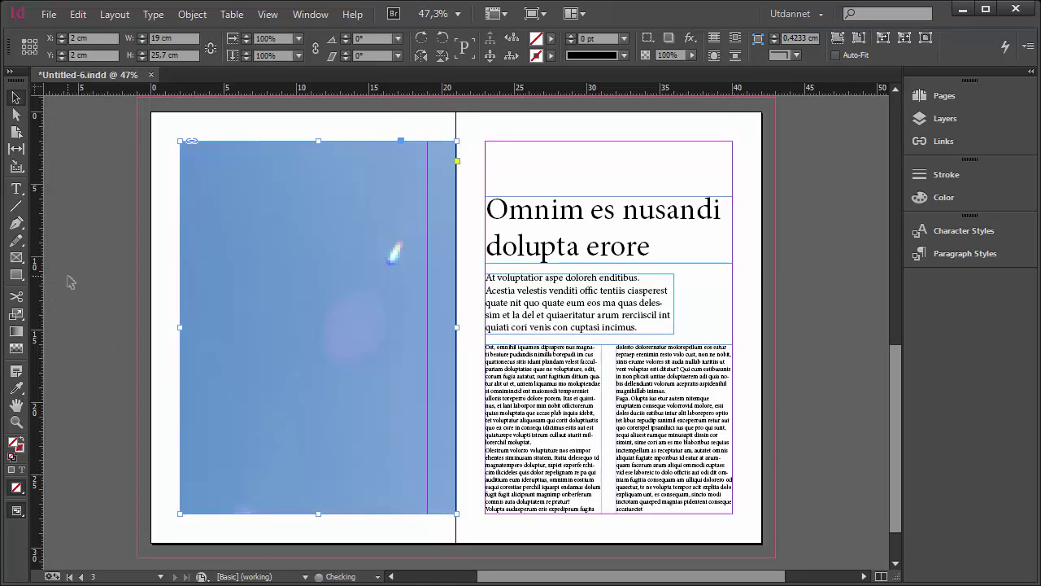
{"action": "key", "text": "w"}
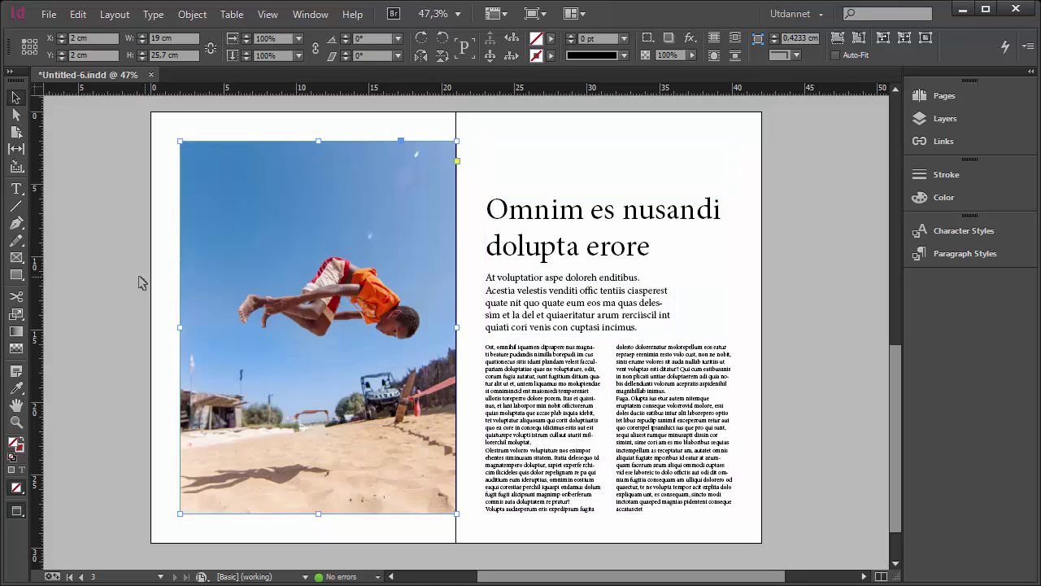
{"action": "key", "text": "w"}
{"action": "left_click", "coordinate": [97, 295]}
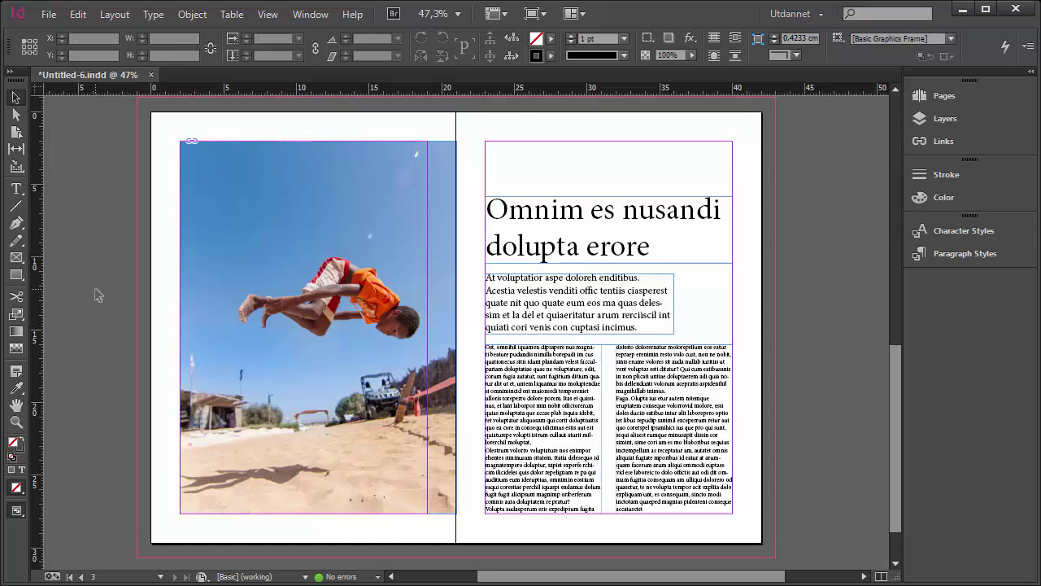